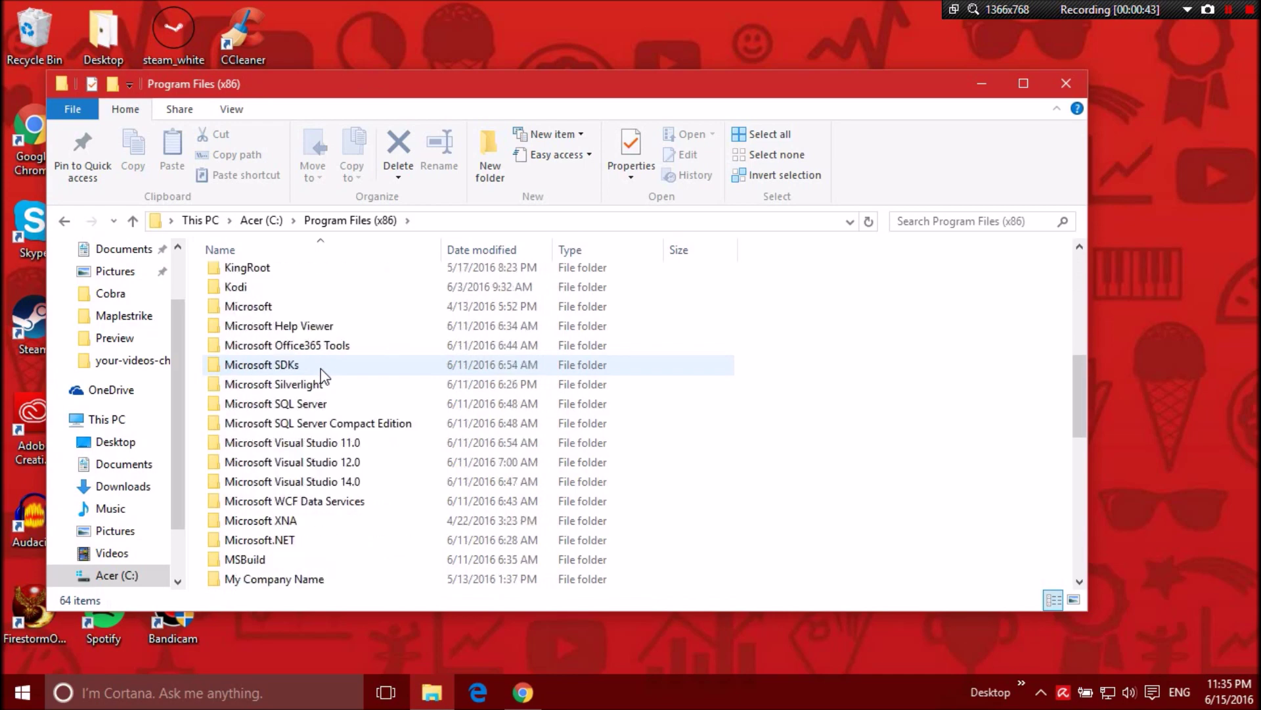
# Step: Open the Unturned game folder inside Steam's steamapps\common directory and maximize the window
pyautogui.scroll(-6, 329, 349)
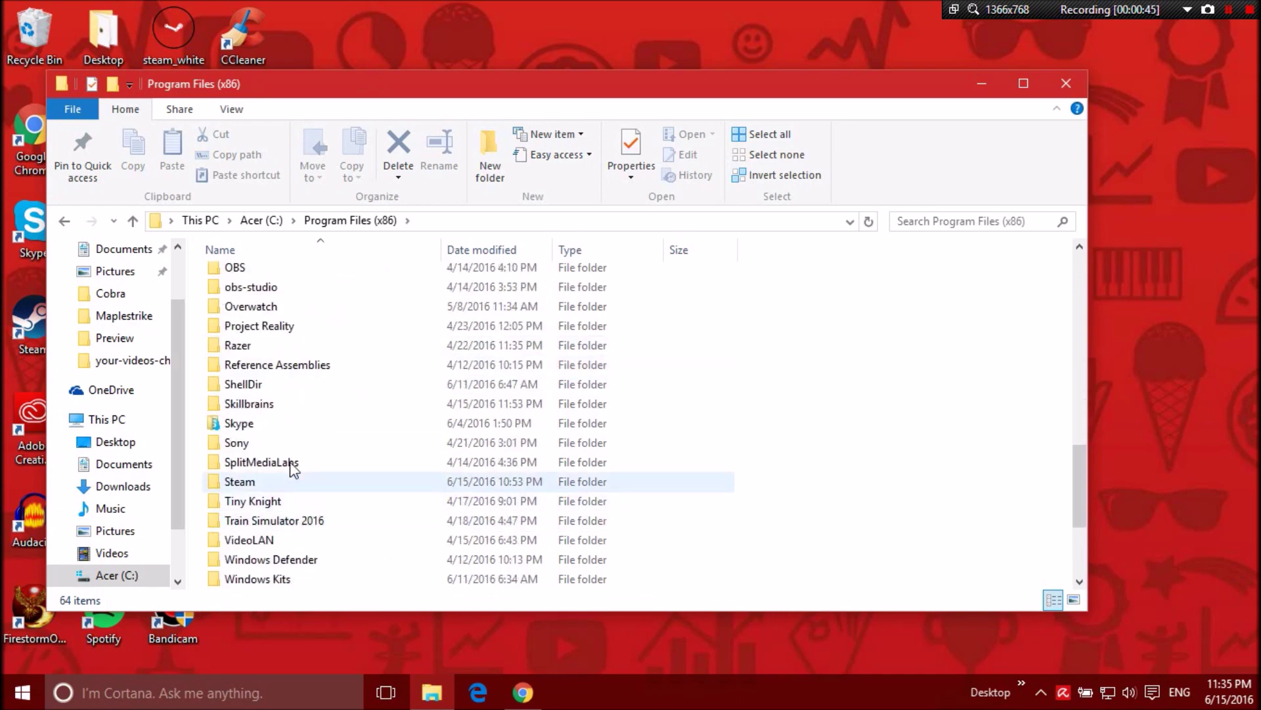
pyautogui.click(269, 485)
pyautogui.doubleClick(269, 485)
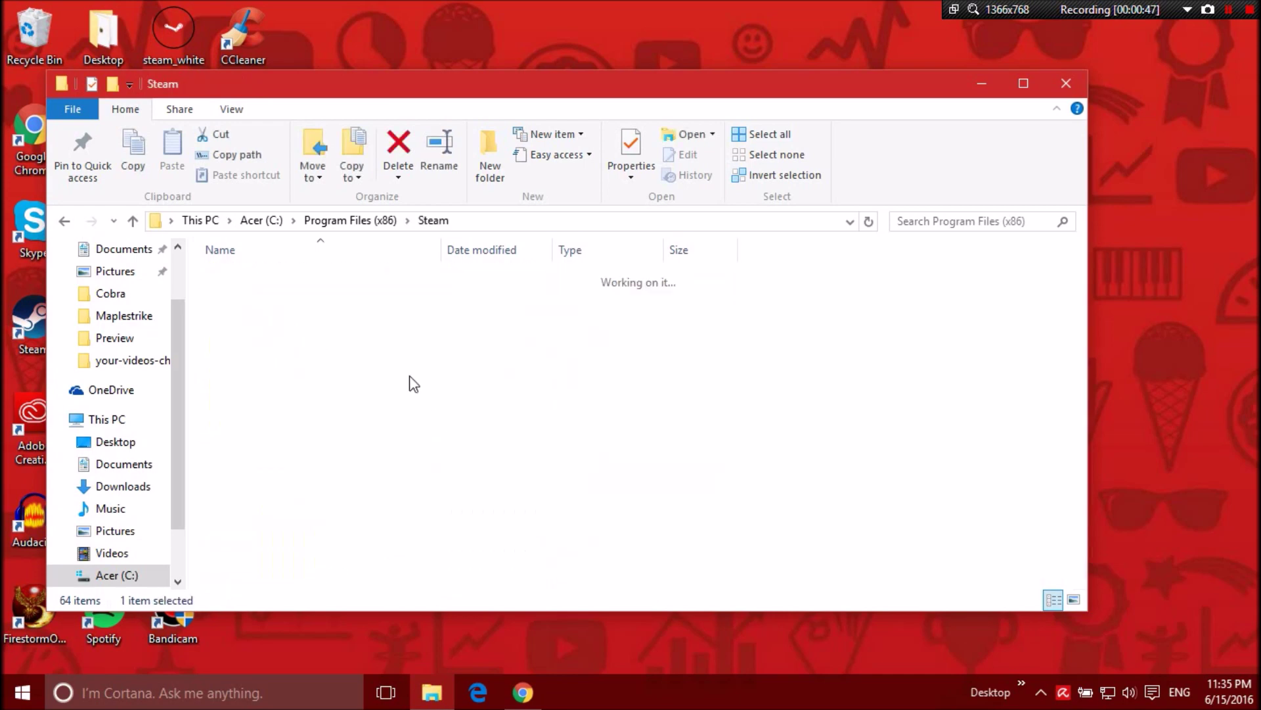
pyautogui.scroll(-4, 269, 411)
pyautogui.doubleClick(271, 483)
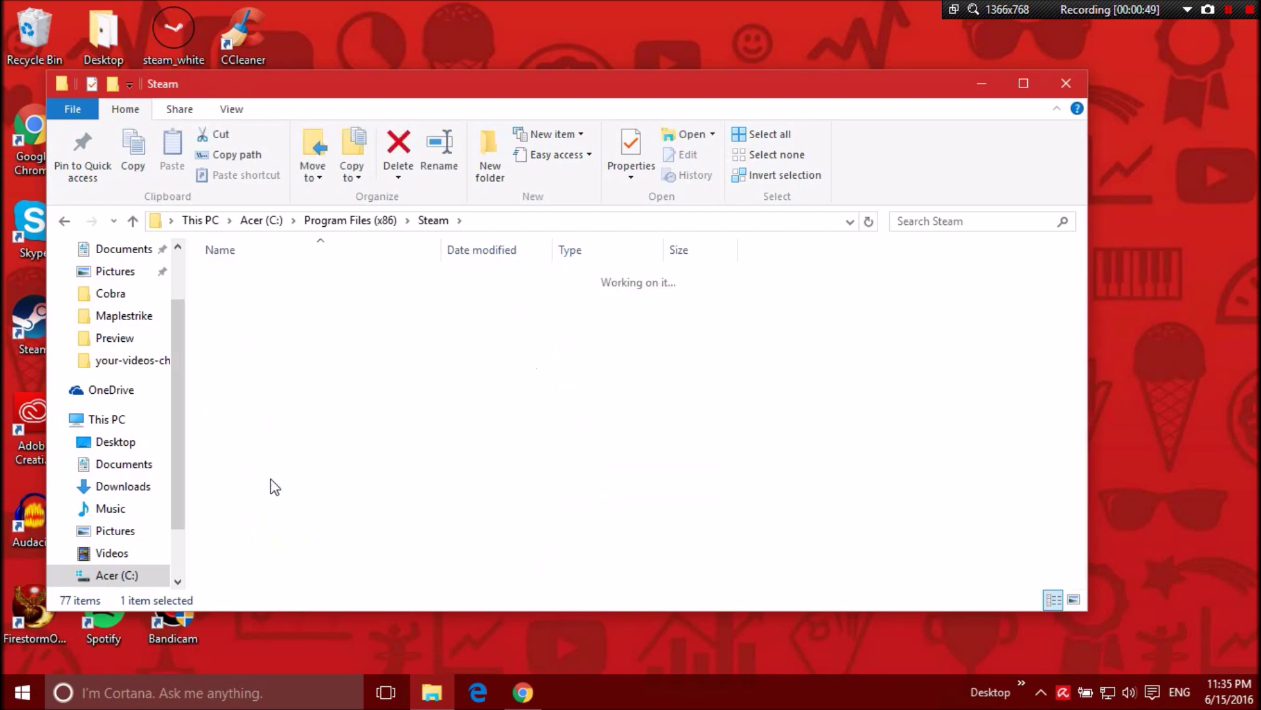
pyautogui.doubleClick(374, 283)
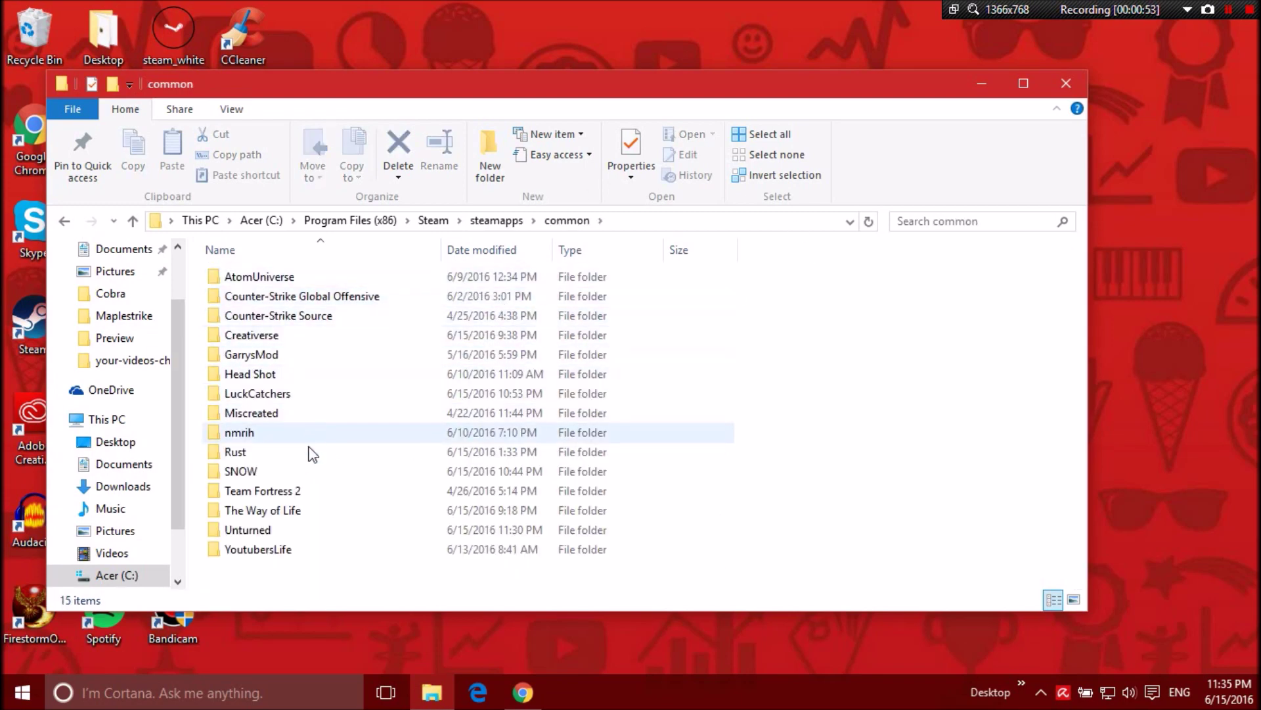
pyautogui.doubleClick(304, 531)
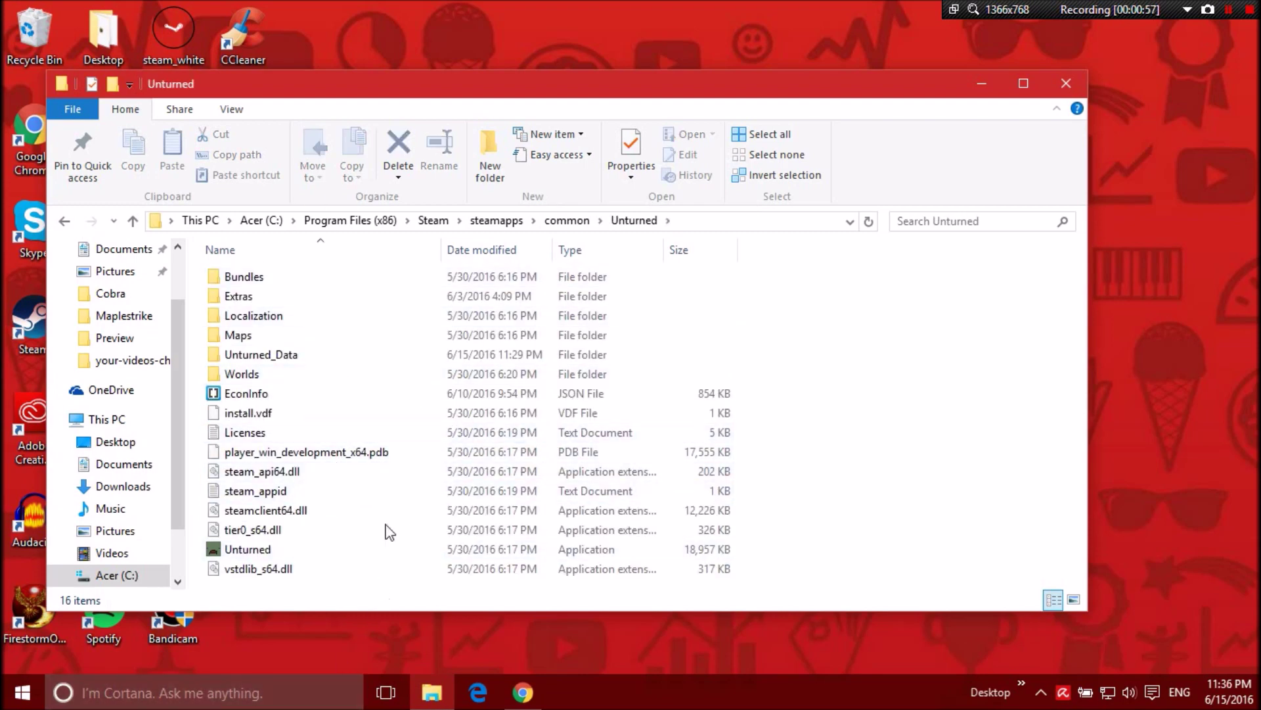
pyautogui.click(1028, 79)
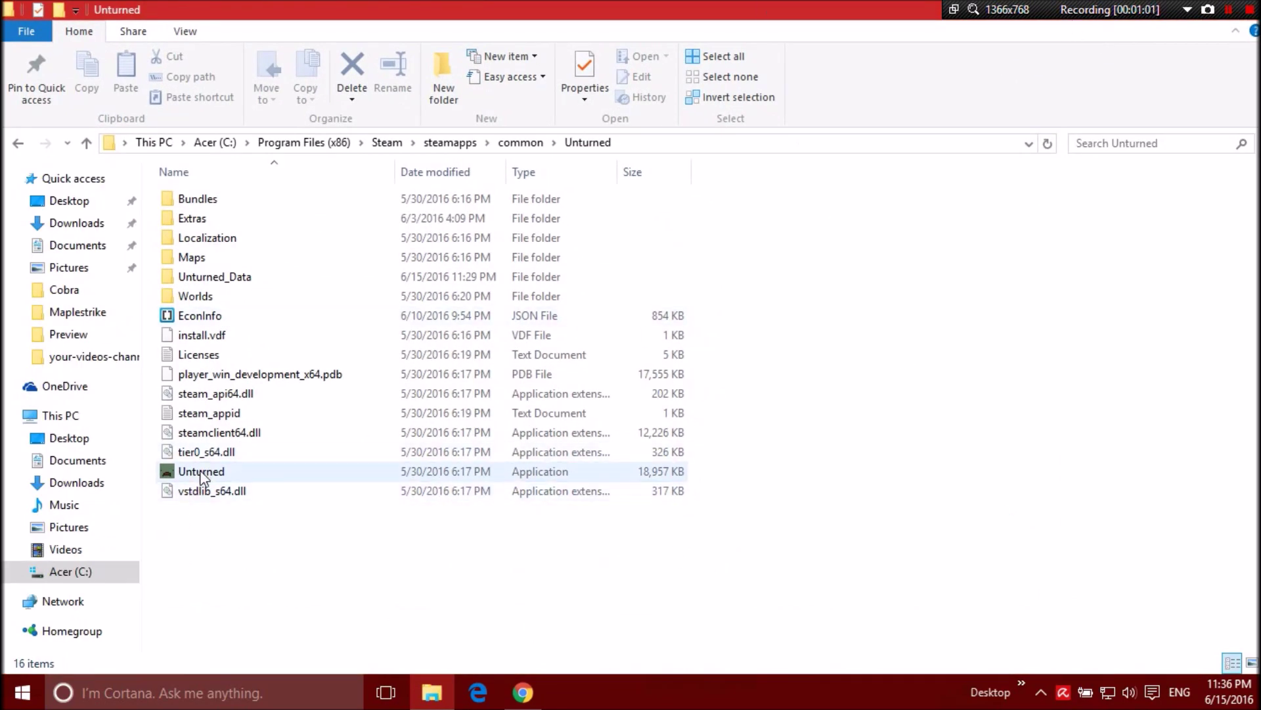
# Step: Create a shortcut to the Unturned application in its game folder and rename it Server Startup
pyautogui.rightClick(200, 473)
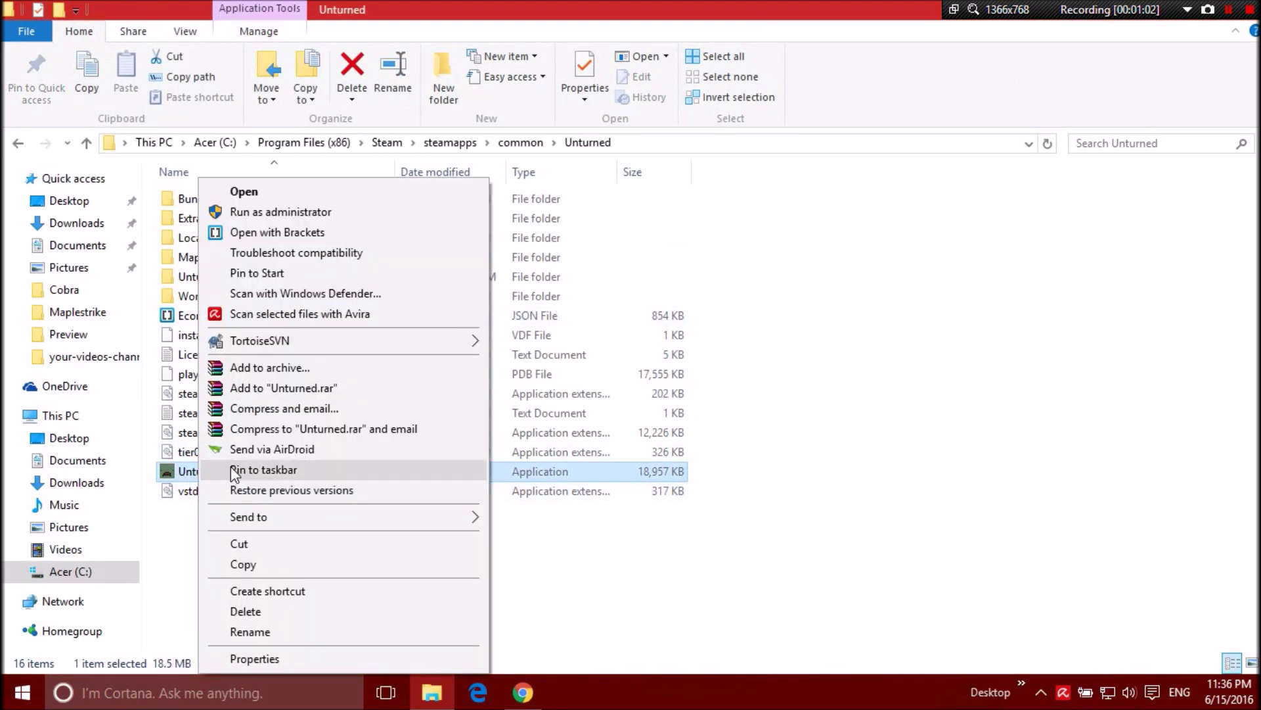
pyautogui.click(291, 591)
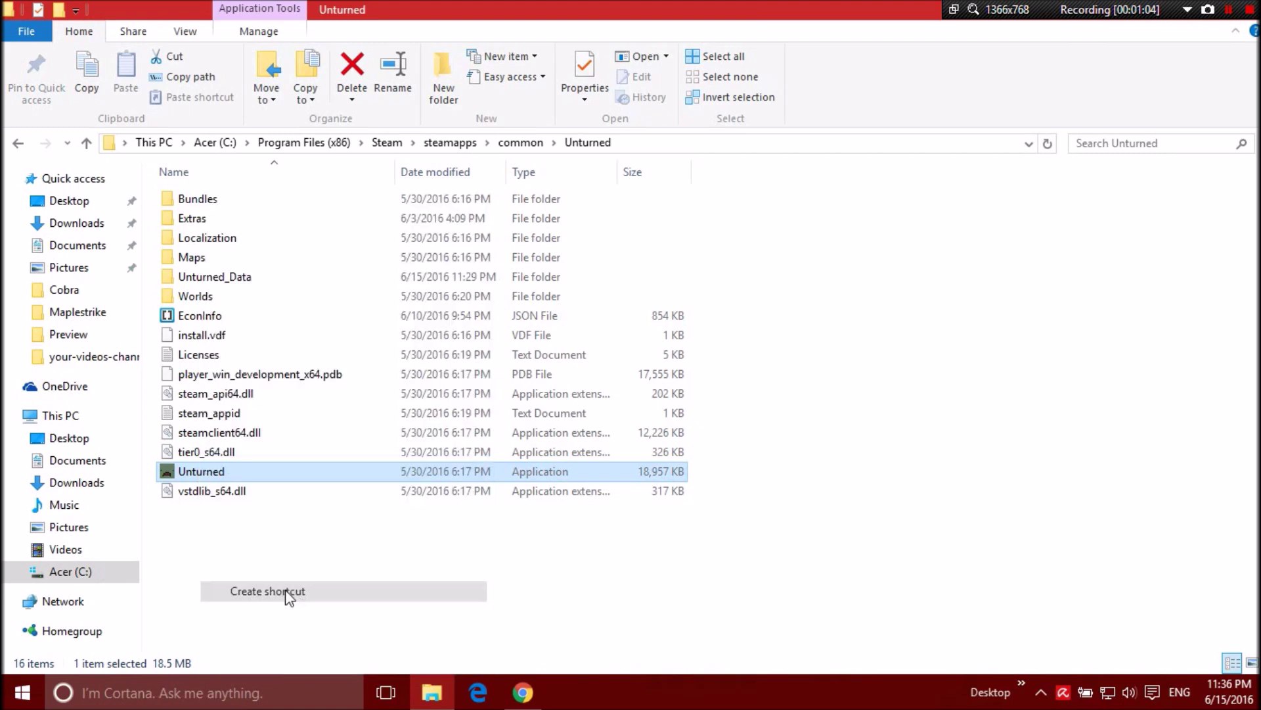
pyautogui.rightClick(224, 480)
pyautogui.click(308, 633)
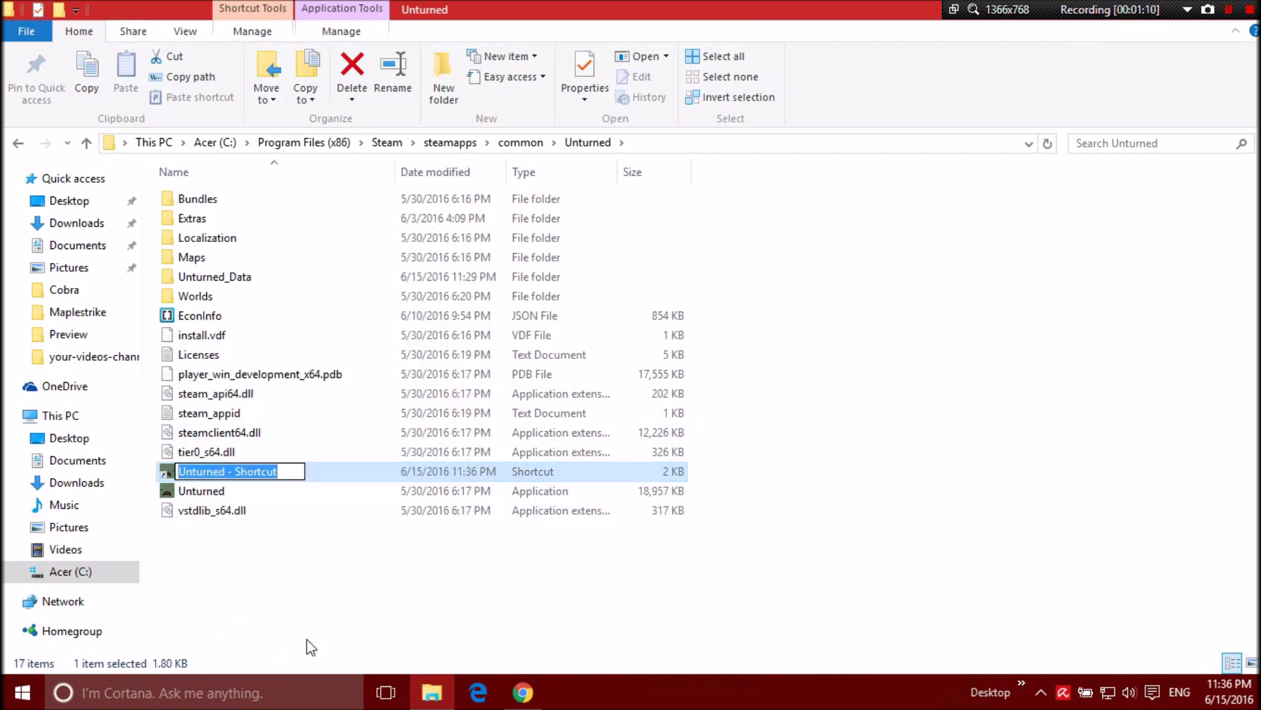
pyautogui.write('Server Startup')
pyautogui.press('Return')
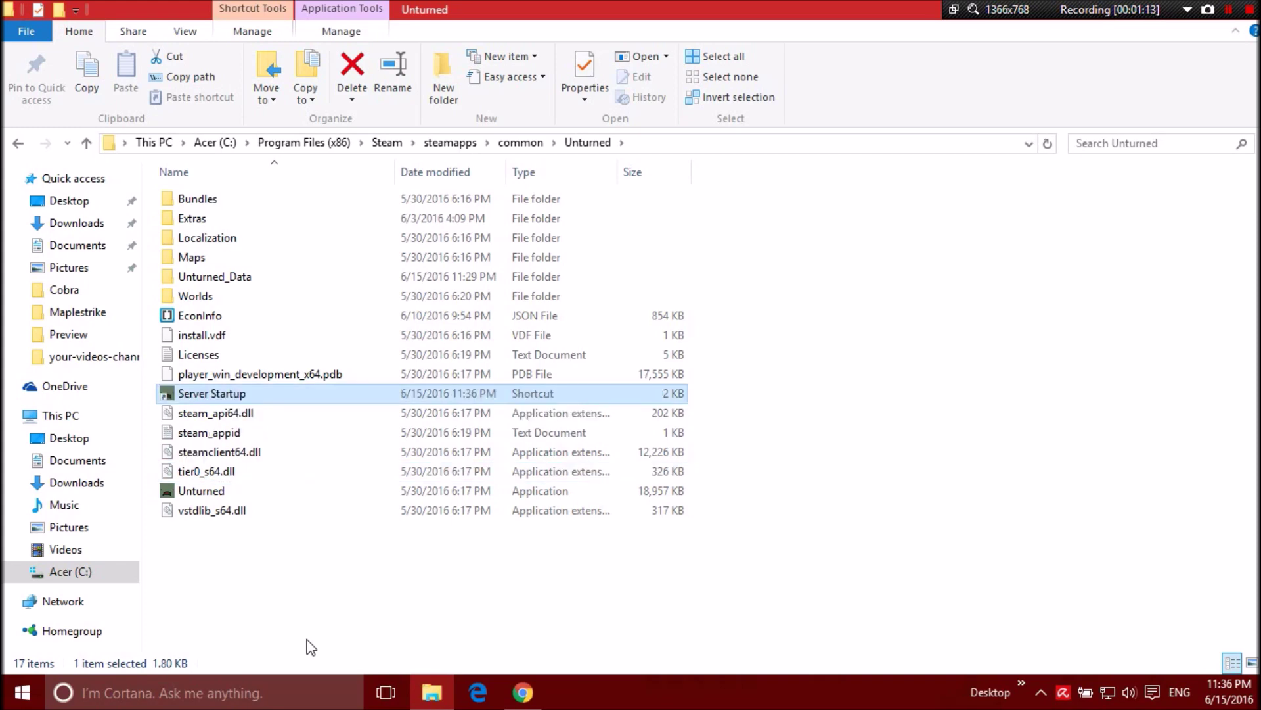
pyautogui.rightClick(241, 394)
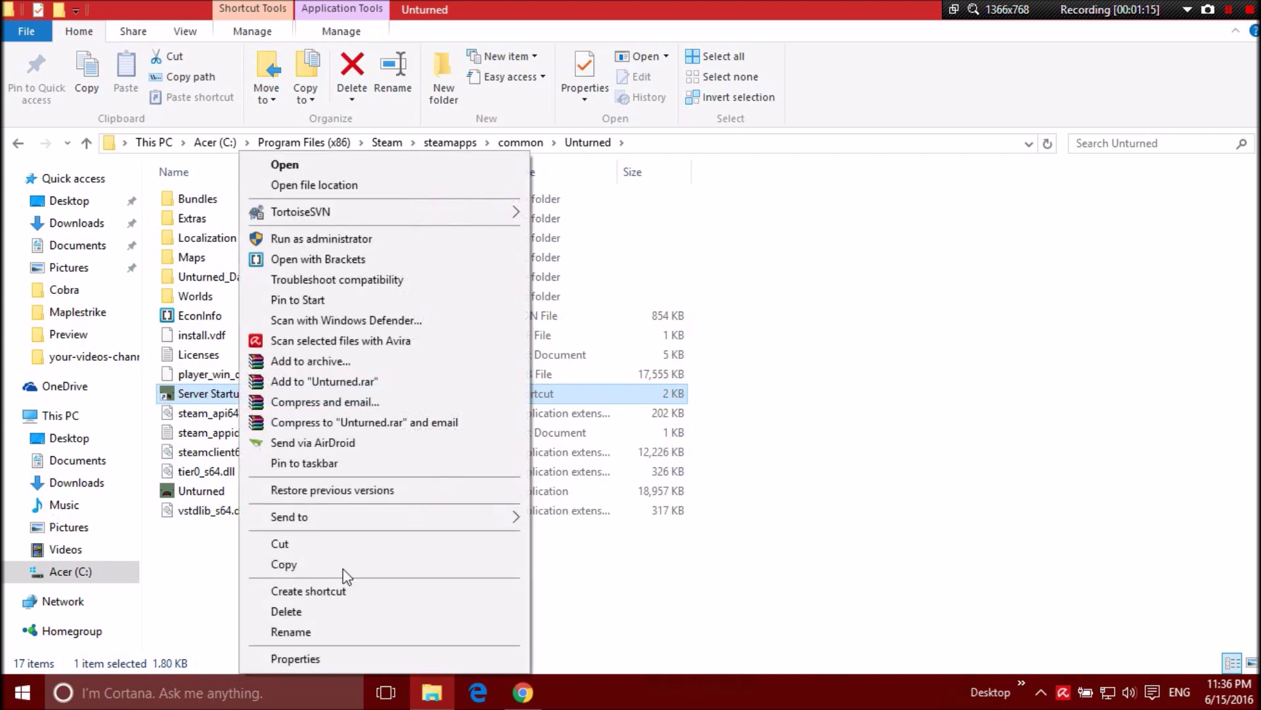
pyautogui.click(346, 659)
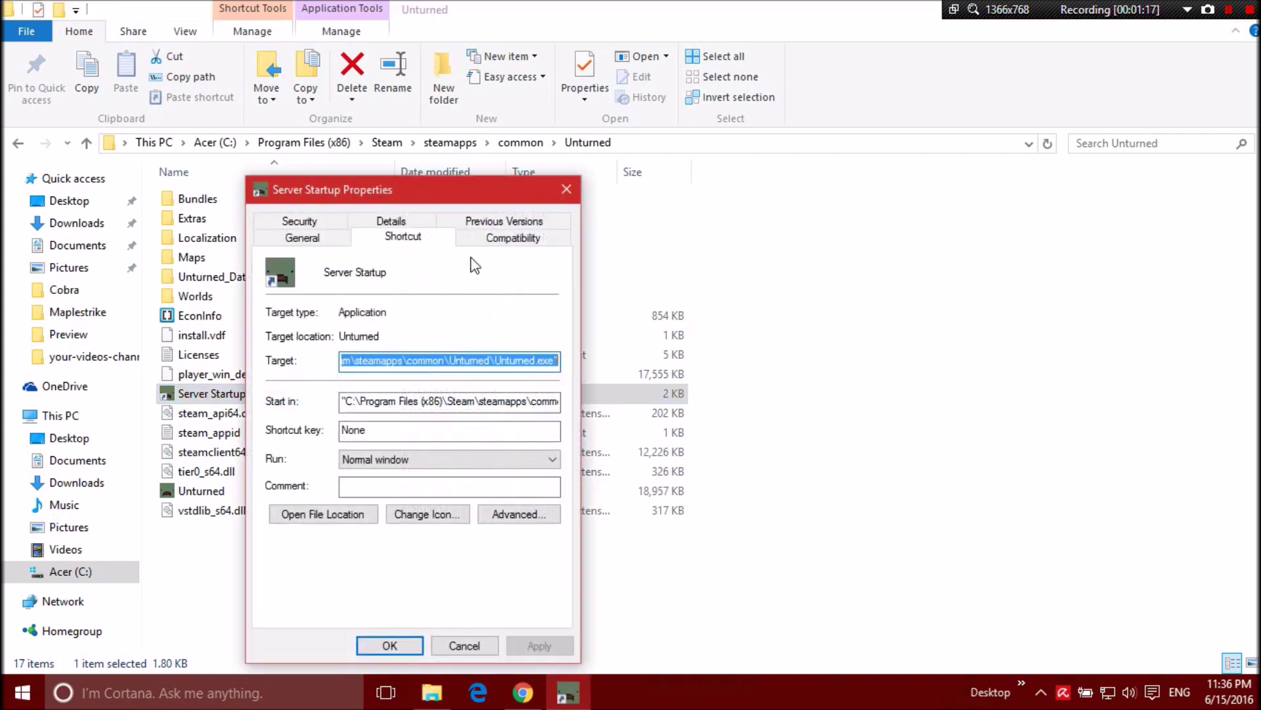
pyautogui.click(565, 189)
# Step: In the Server Startup shortcut's properties, append the launch options -nographics -batchmode after the quoted target path
pyautogui.rightClick(306, 398)
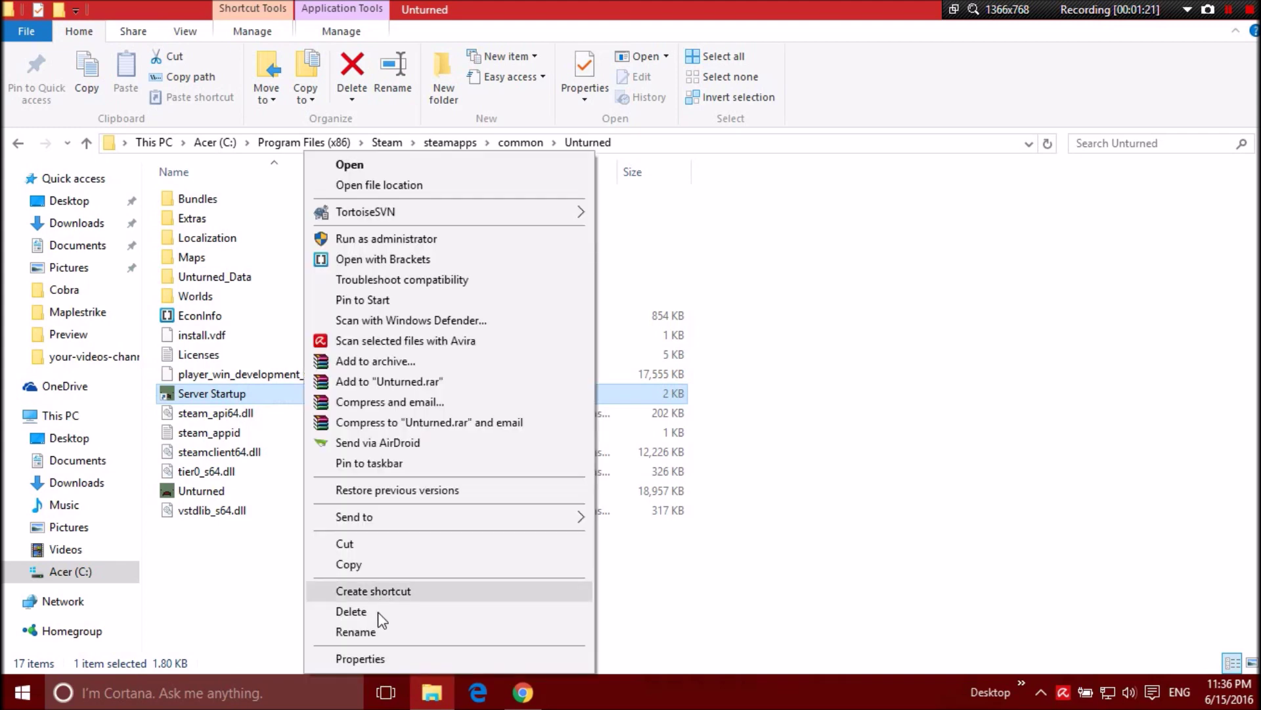
pyautogui.click(394, 659)
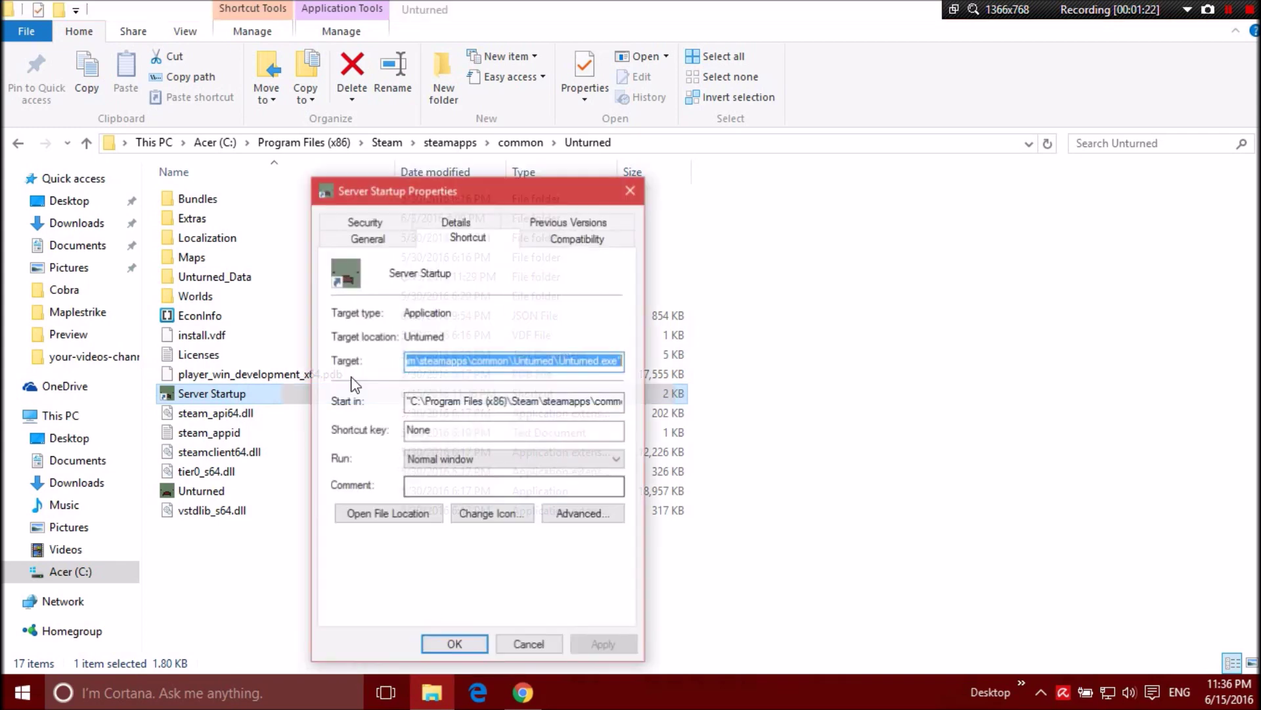
pyautogui.click(434, 360)
pyautogui.moveTo(416, 360); pyautogui.dragTo(641, 362)
pyautogui.click(623, 360)
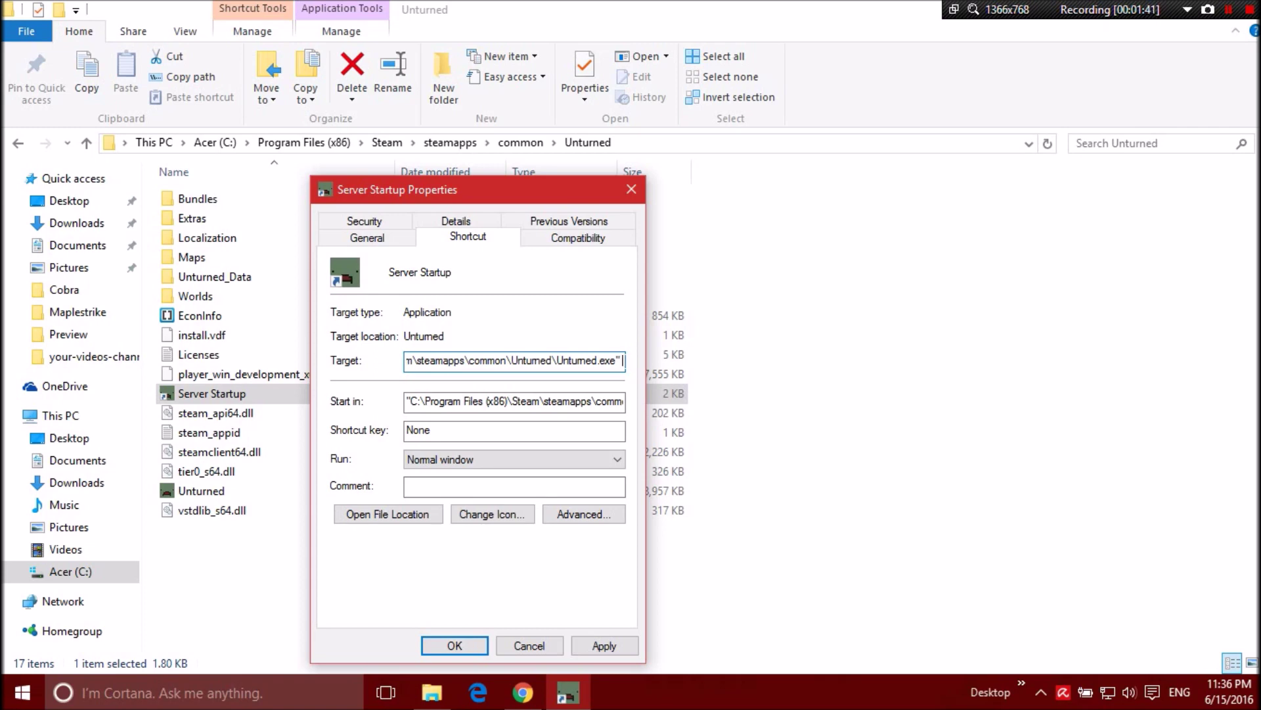
pyautogui.write('-nograp')
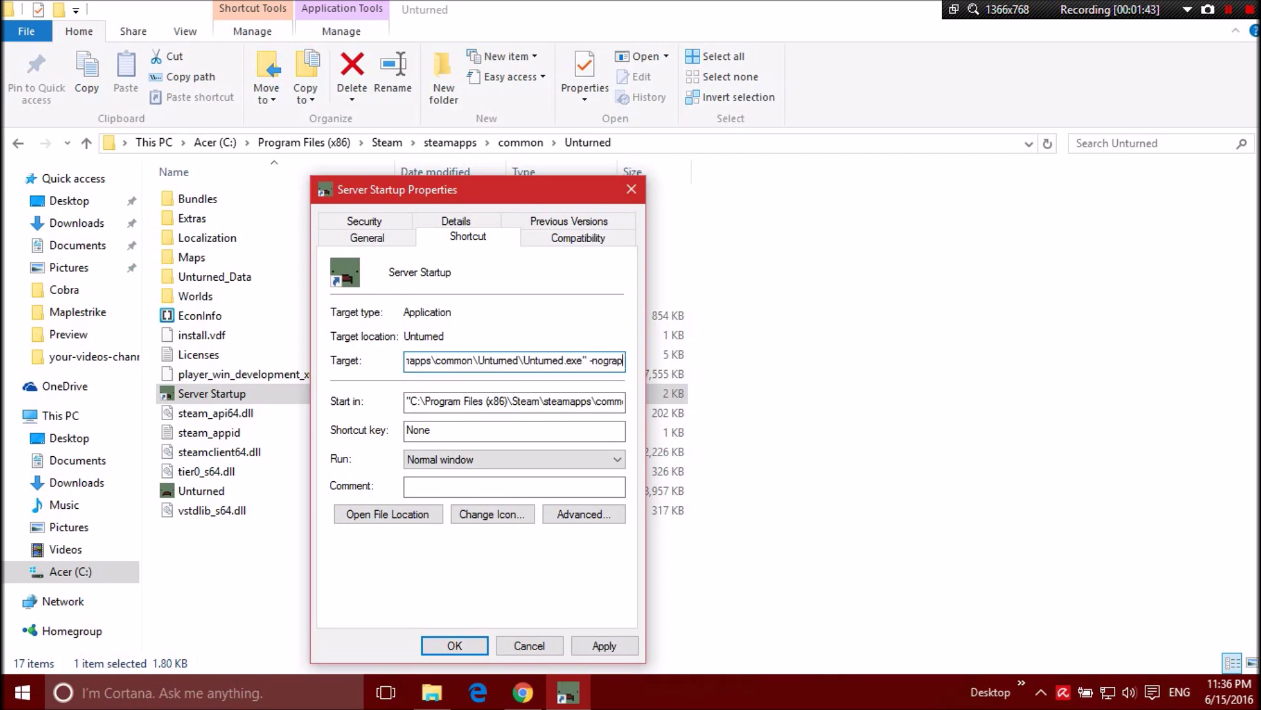
pyautogui.write('hics -')
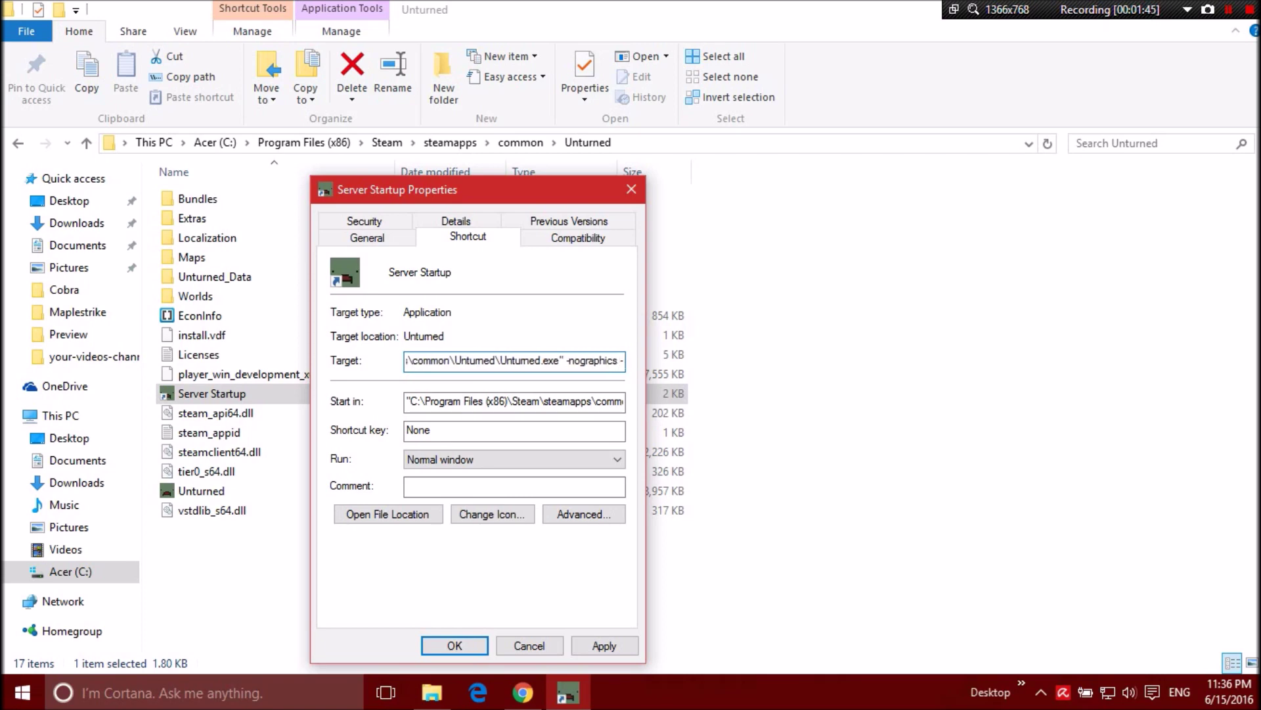
pyautogui.write('batchmode')
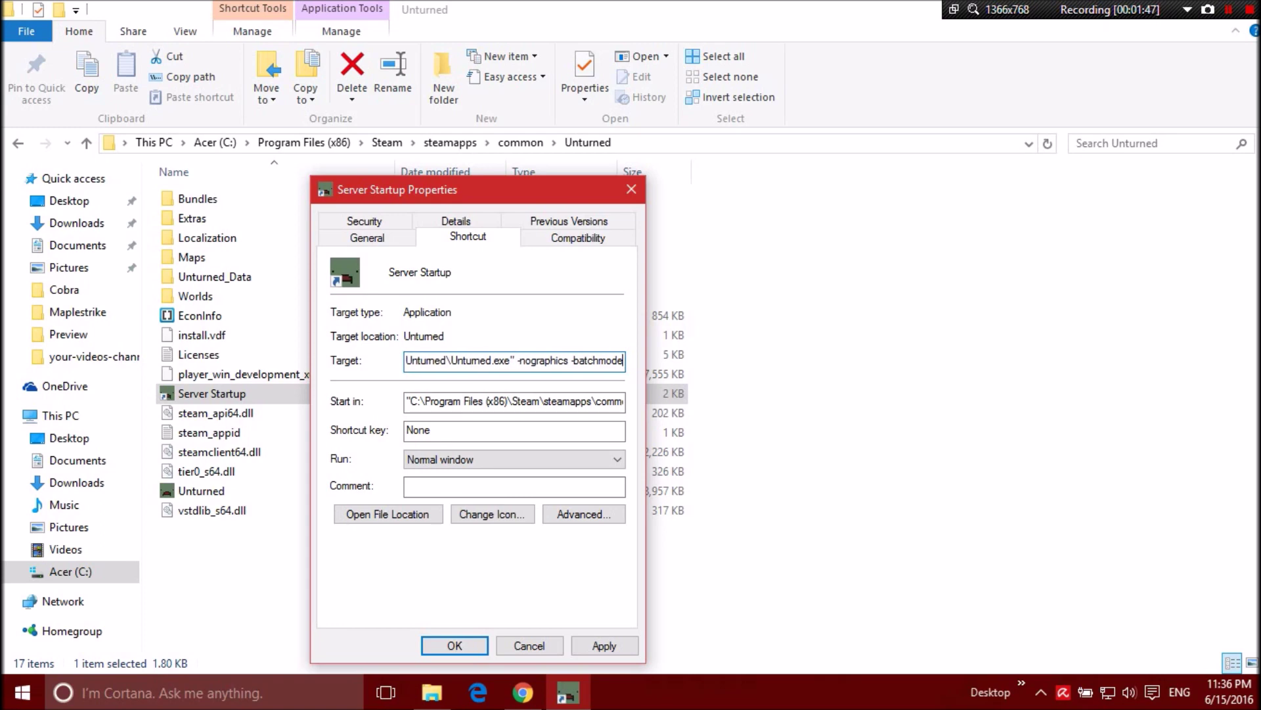
# Step: Append +secureserver/MyPrivateServer to the end of the shortcut's target and save the properties
pyautogui.write(' +sex')
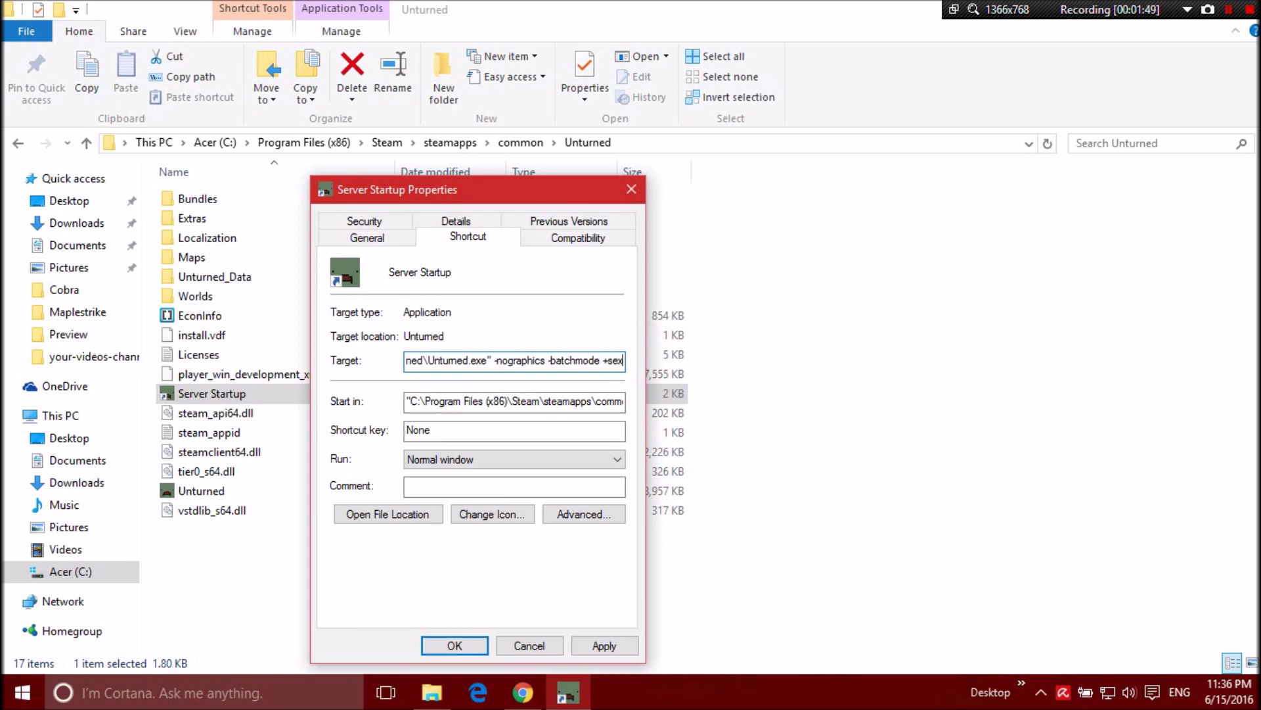
pyautogui.write('urese')
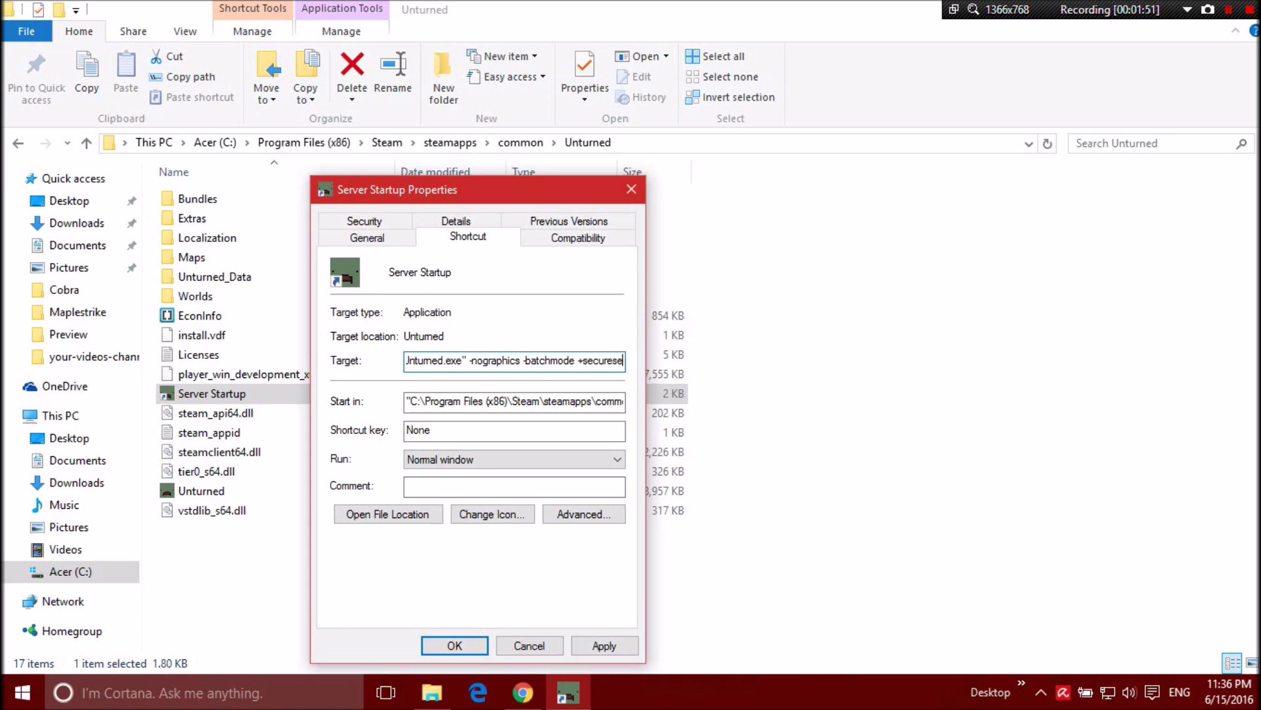
pyautogui.write('rver/')
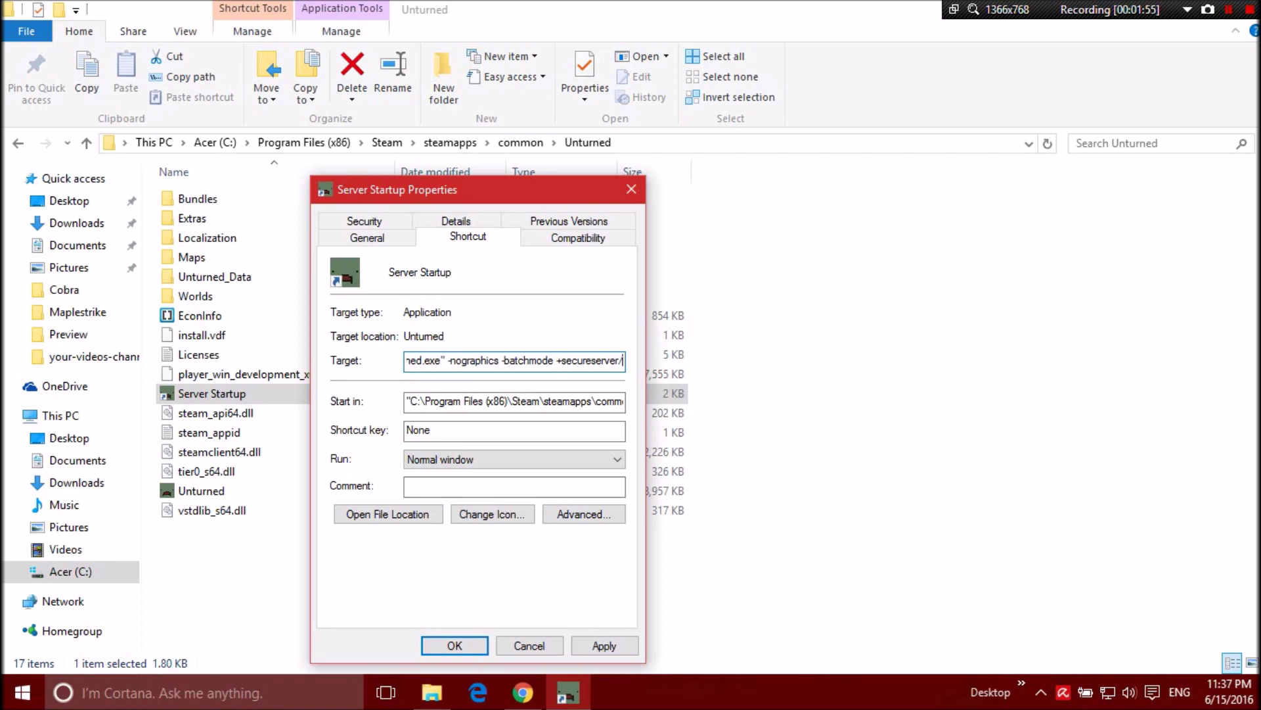
pyautogui.write('MyS')
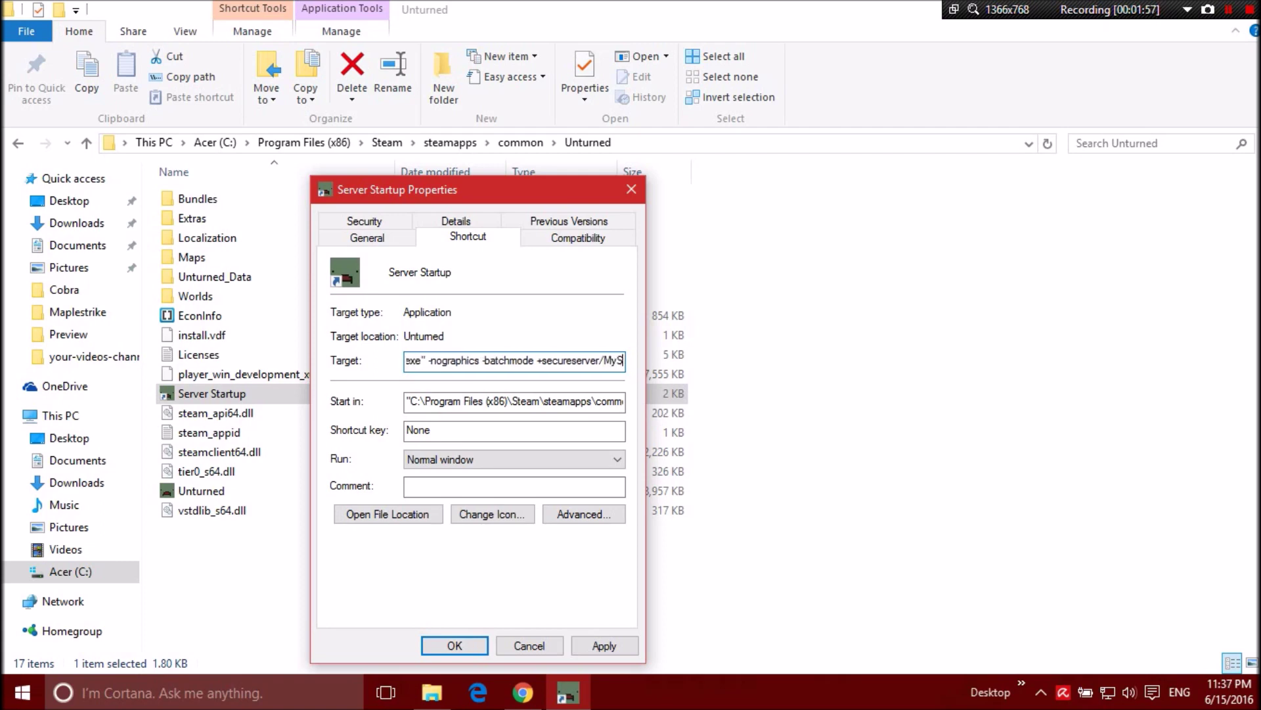
pyautogui.write('rivateServer')
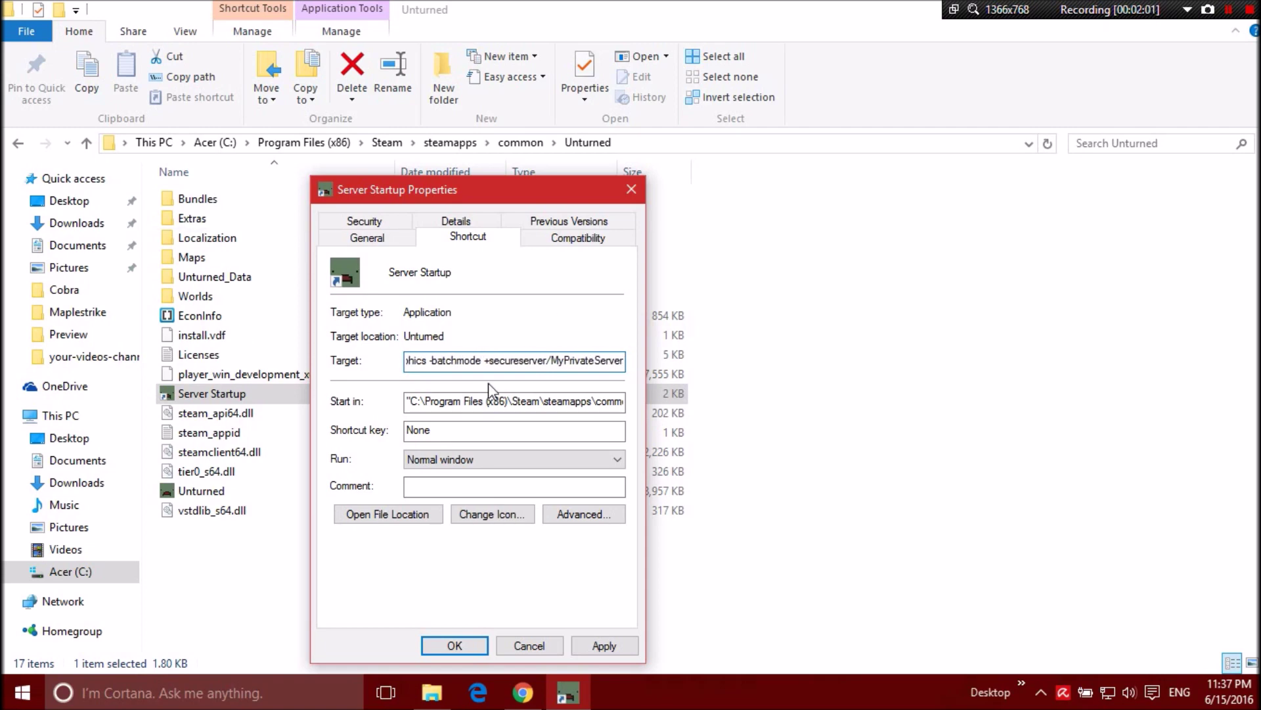
pyautogui.click(594, 649)
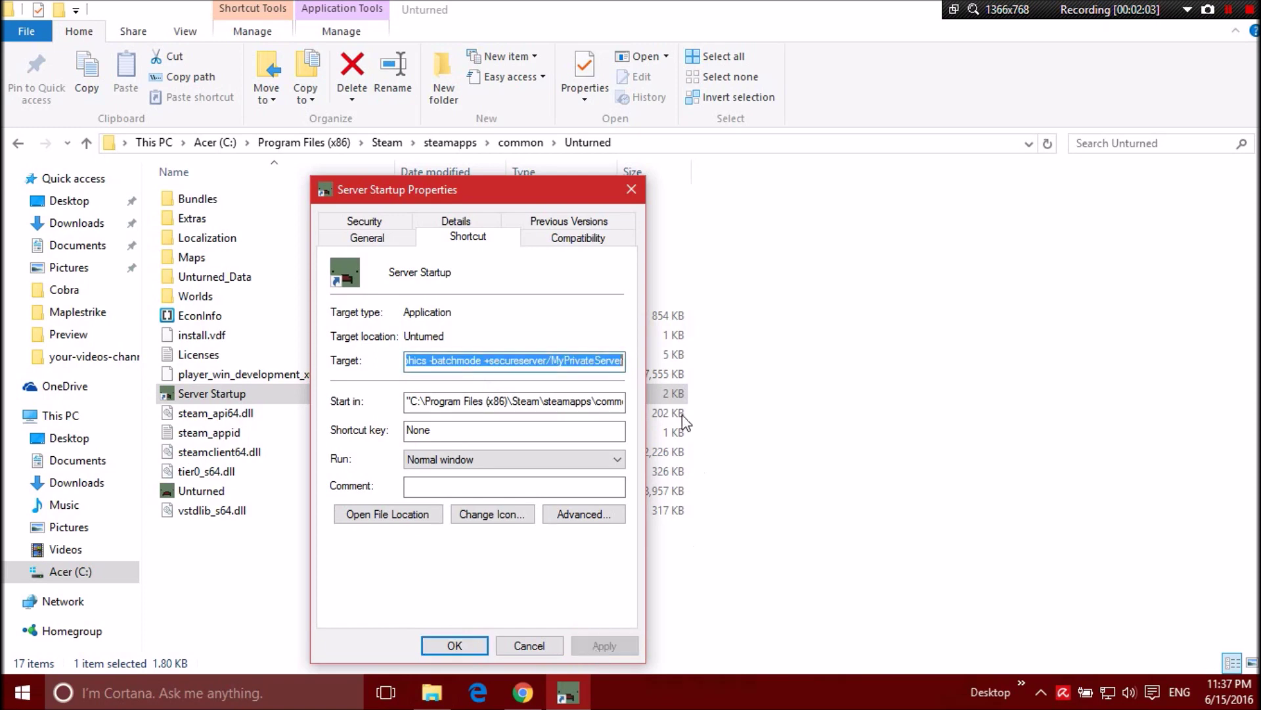
pyautogui.click(471, 642)
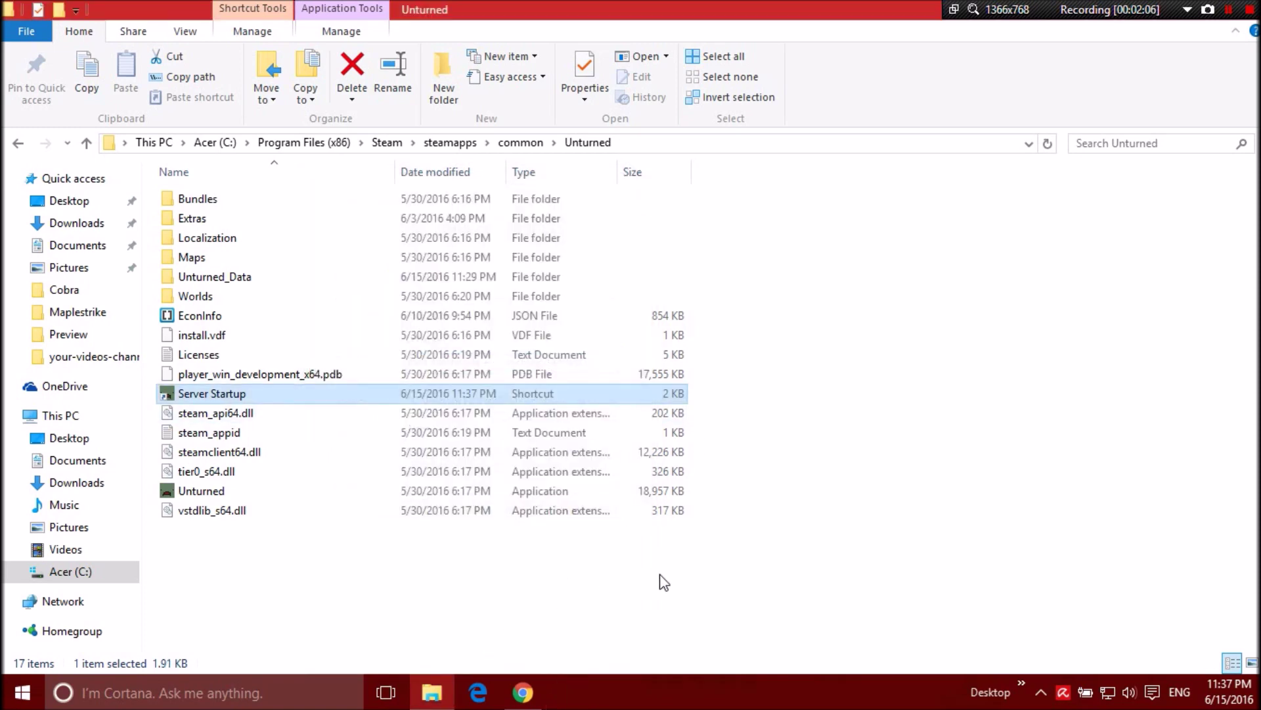
# Step: Launch the server from the Server Startup shortcut, then minimize its console and check the contents of the Servers folder
pyautogui.doubleClick(249, 395)
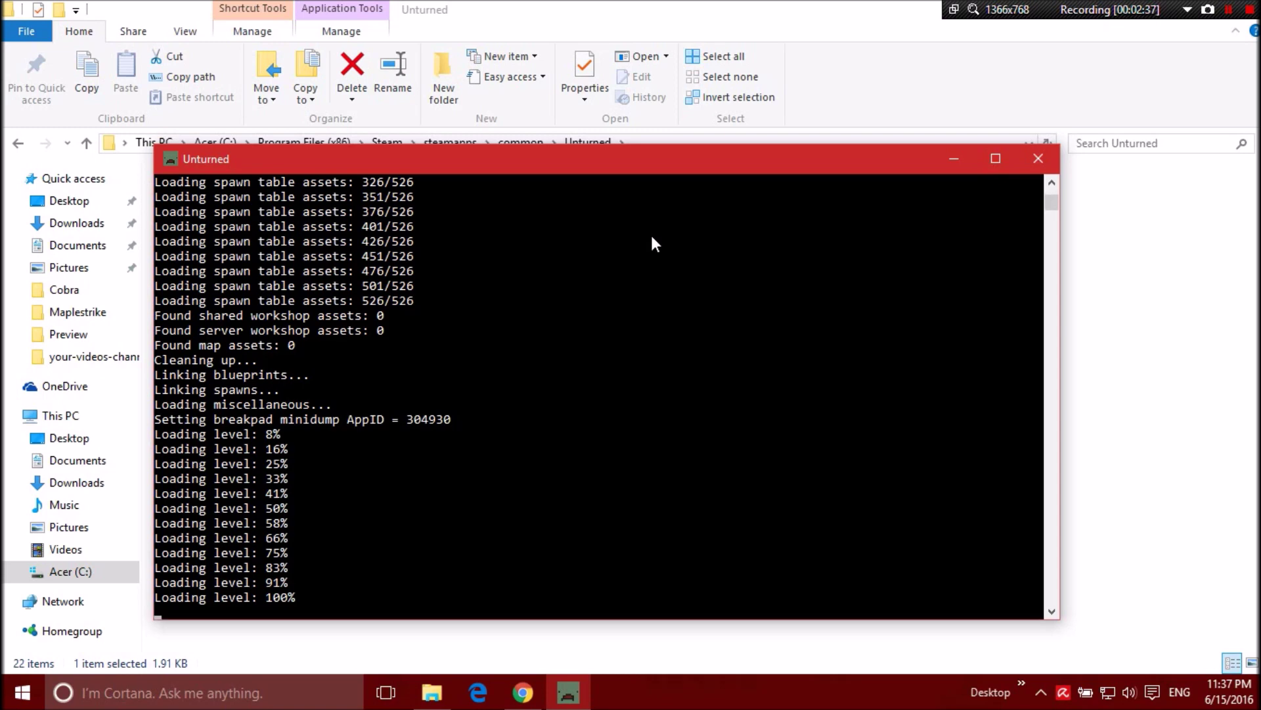
pyautogui.click(954, 164)
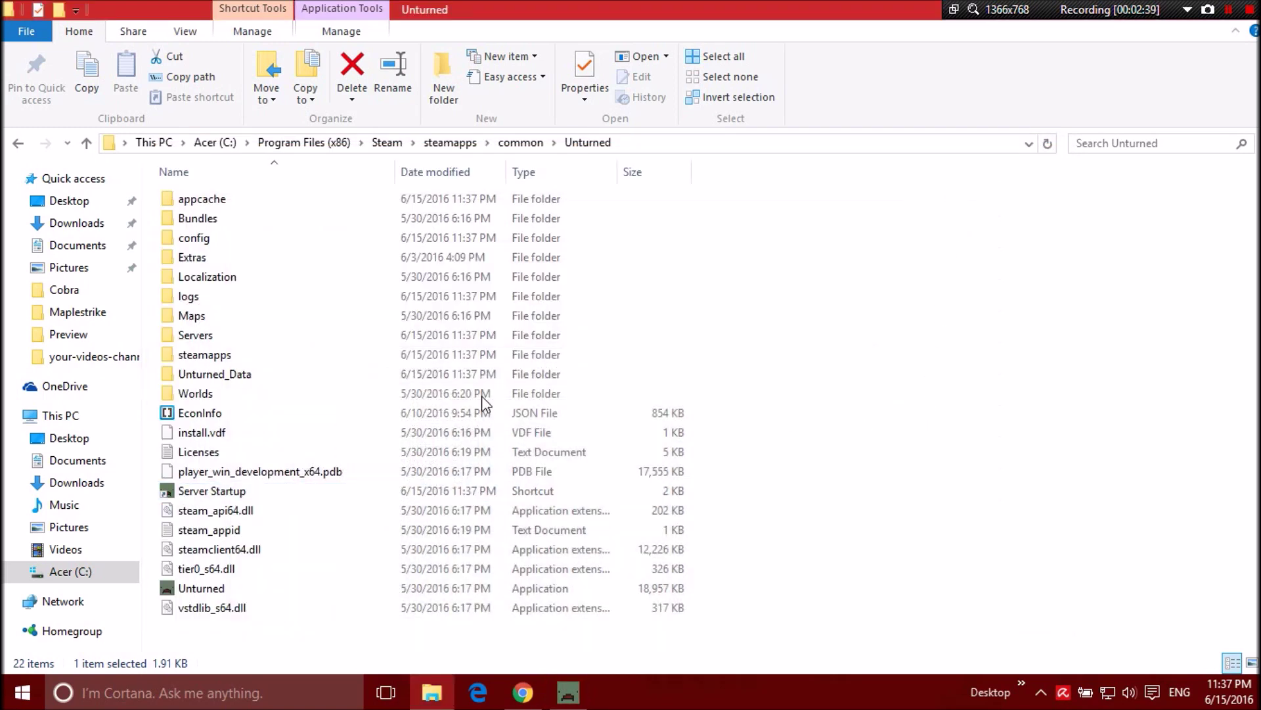
pyautogui.click(224, 338)
pyautogui.doubleClick(224, 337)
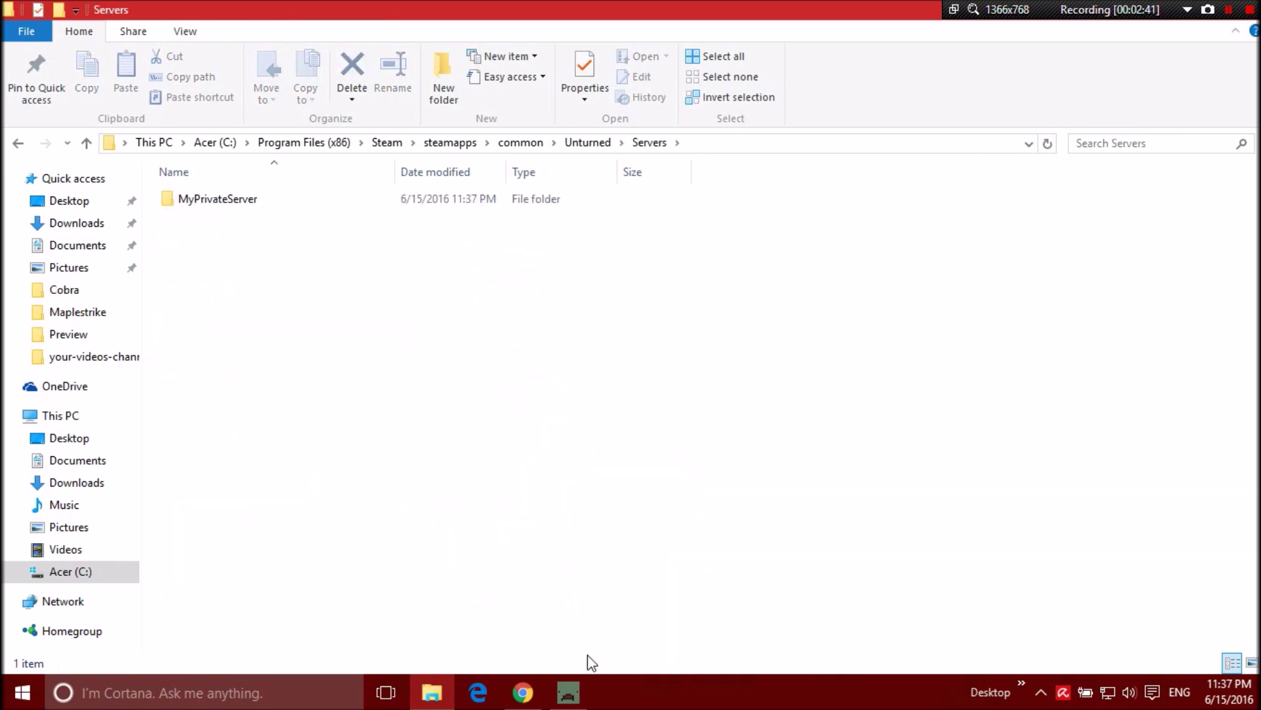
pyautogui.click(19, 143)
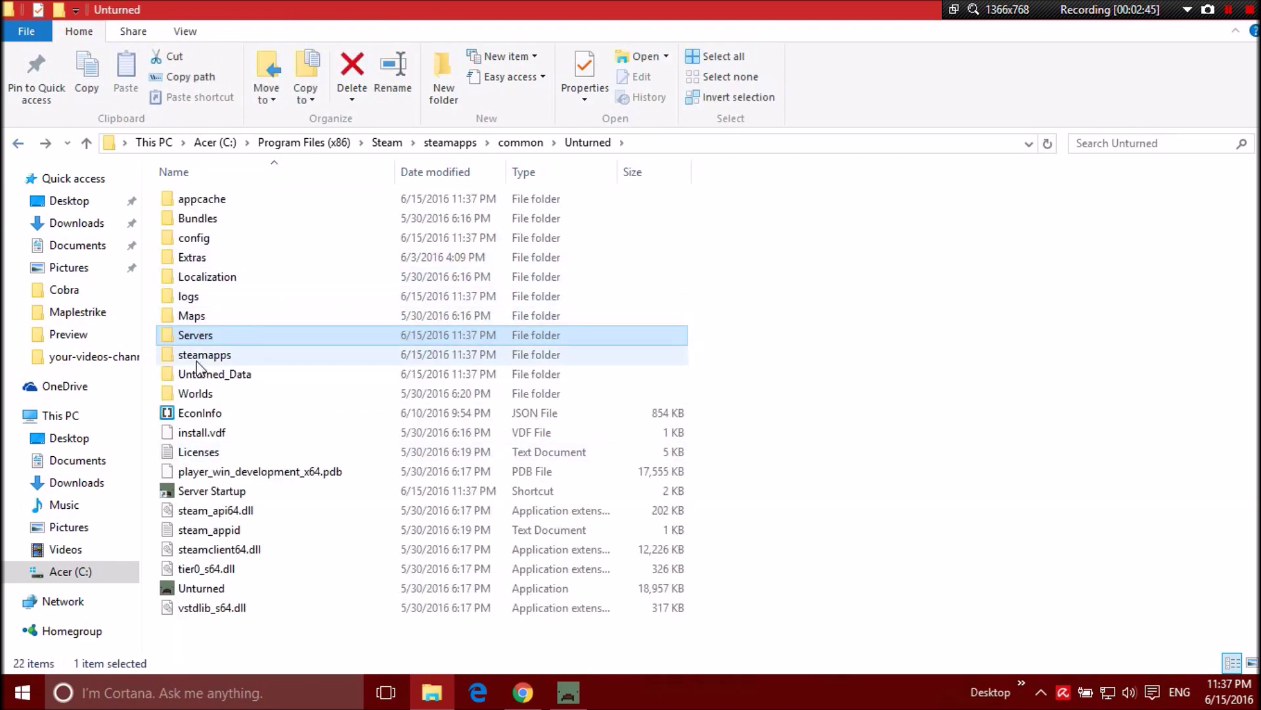
# Step: Stop the running Unturned server by entering the shutdown command in its console
pyautogui.click(568, 691)
pyautogui.click(530, 453)
pyautogui.write('shutdown')
pyautogui.press('Return')
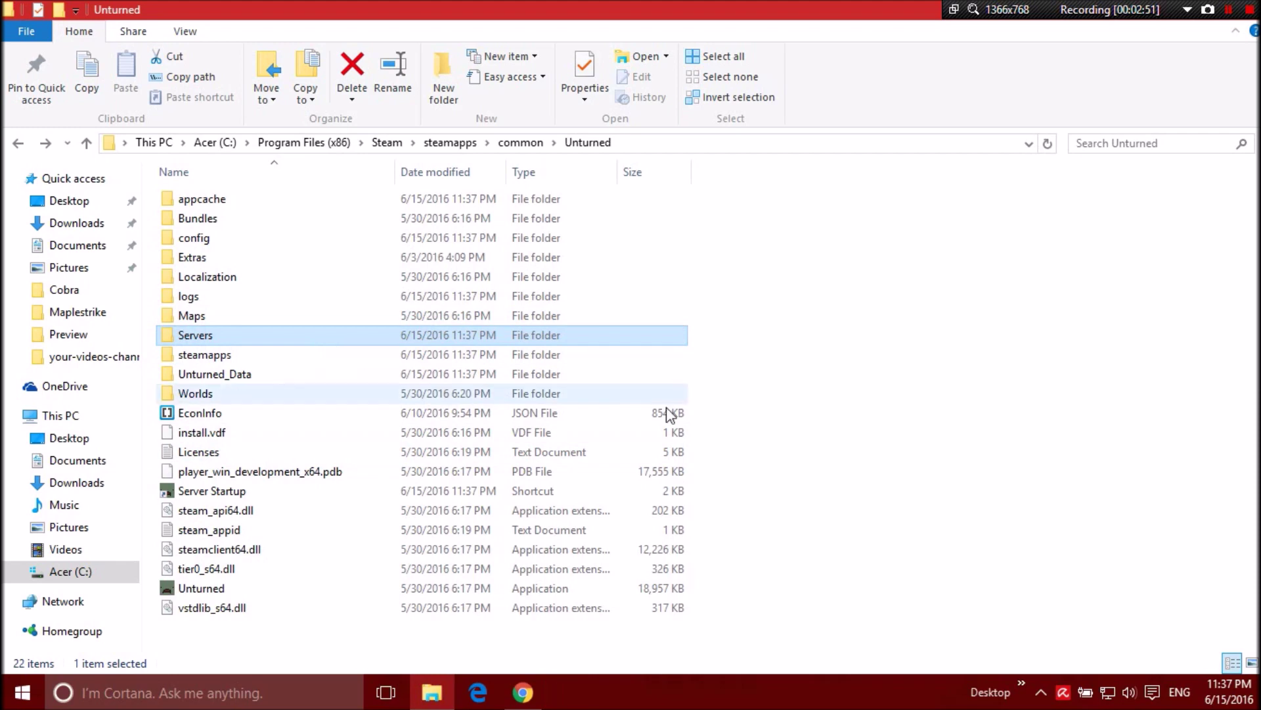
pyautogui.click(723, 601)
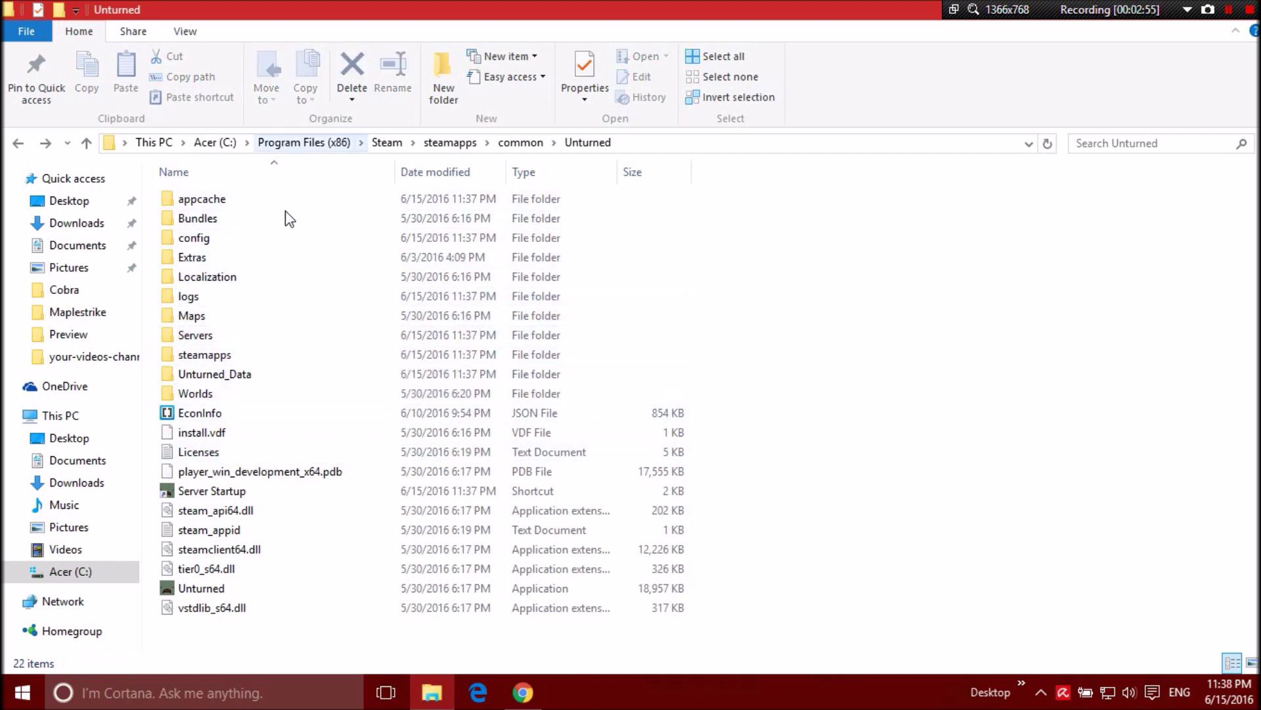
# Step: Open the Server folder within MyPrivateServer in Unturned's Servers directory
pyautogui.doubleClick(243, 343)
pyautogui.click(231, 202)
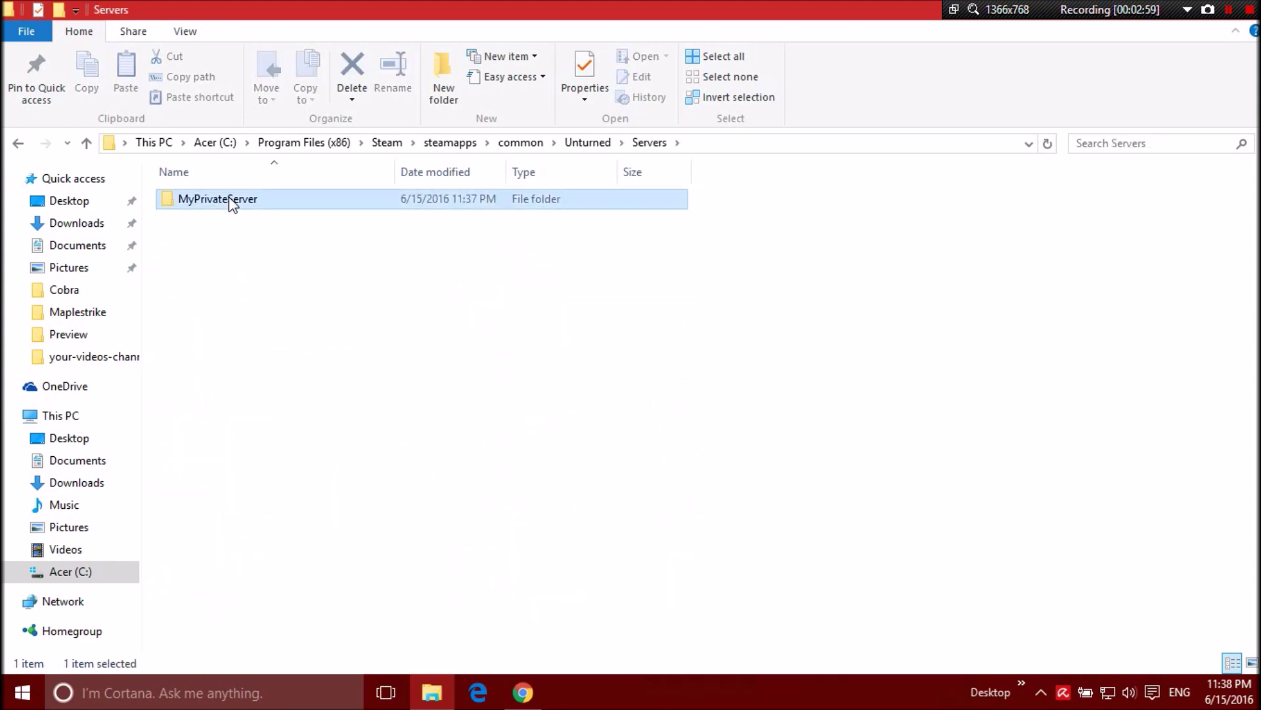
pyautogui.doubleClick(231, 203)
pyautogui.doubleClick(197, 218)
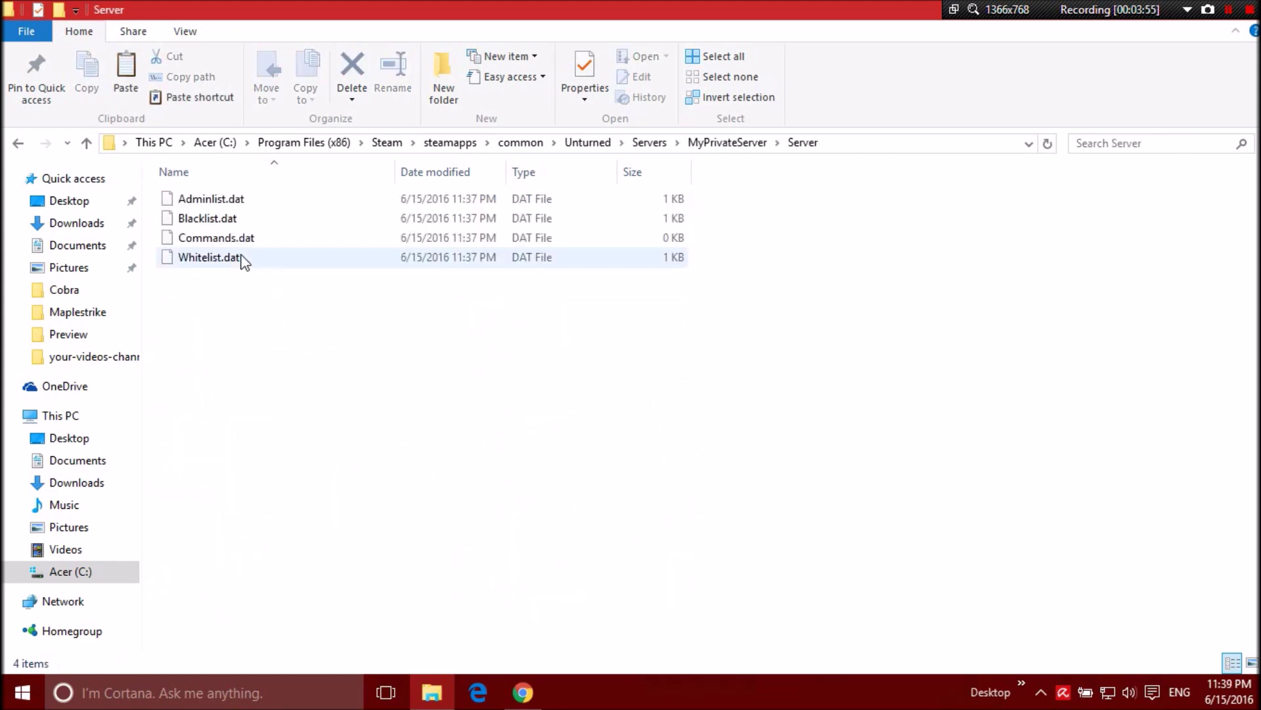
# Step: Open the server's Commands.dat file for editing in Brackets
pyautogui.click(231, 237)
pyautogui.rightClick(240, 238)
pyautogui.click(348, 273)
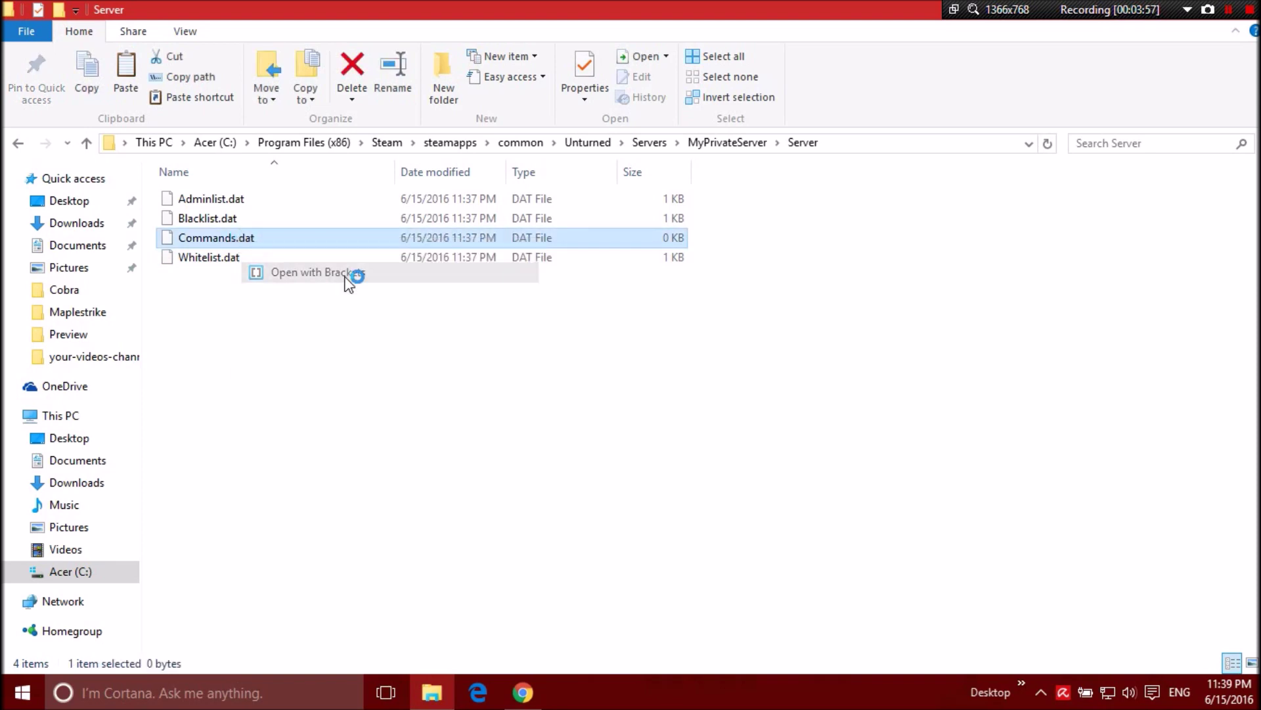
pyautogui.click(1093, 203)
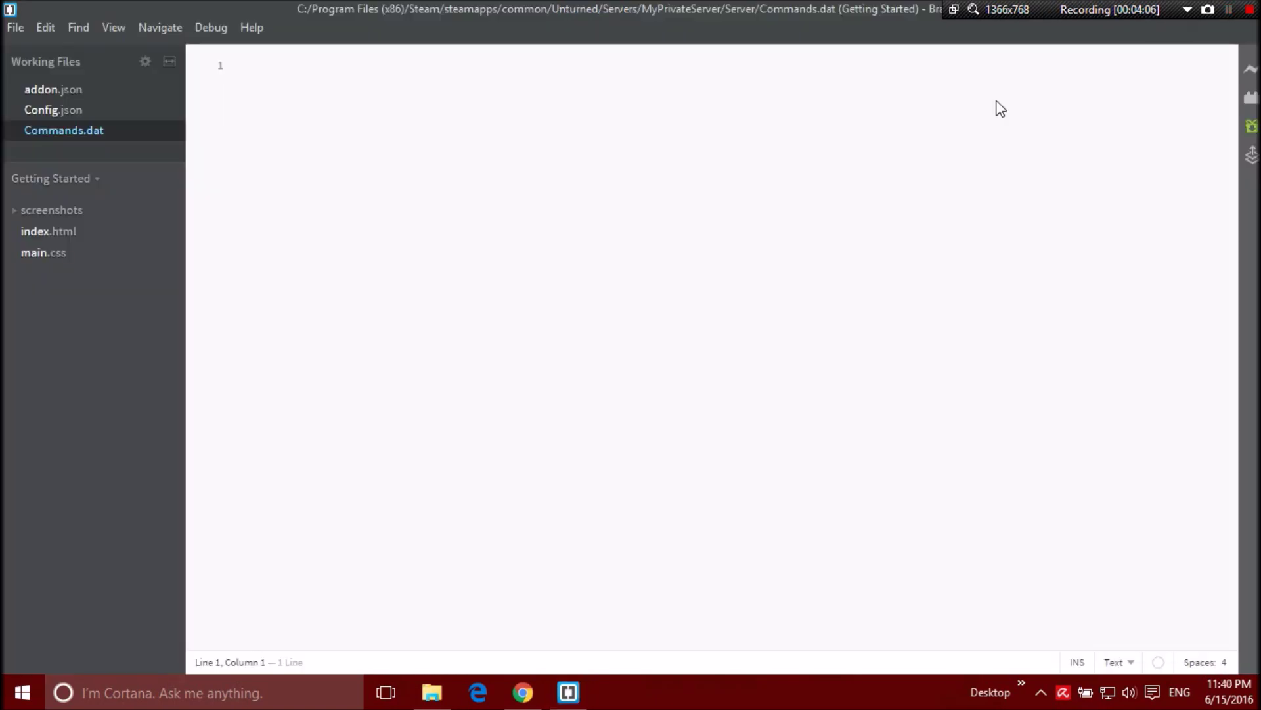
# Step: Enter "name My AwesomeTestServer" as the first line of Commands.dat
pyautogui.click(486, 95)
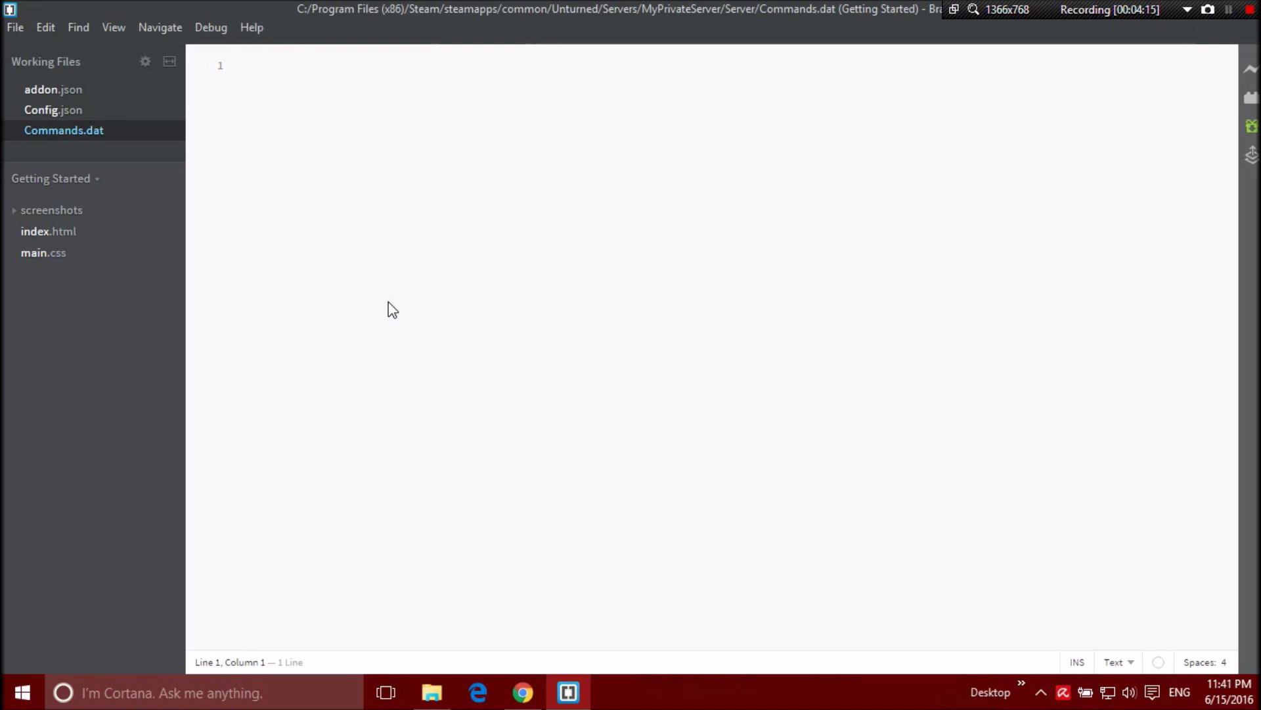
pyautogui.write('name')
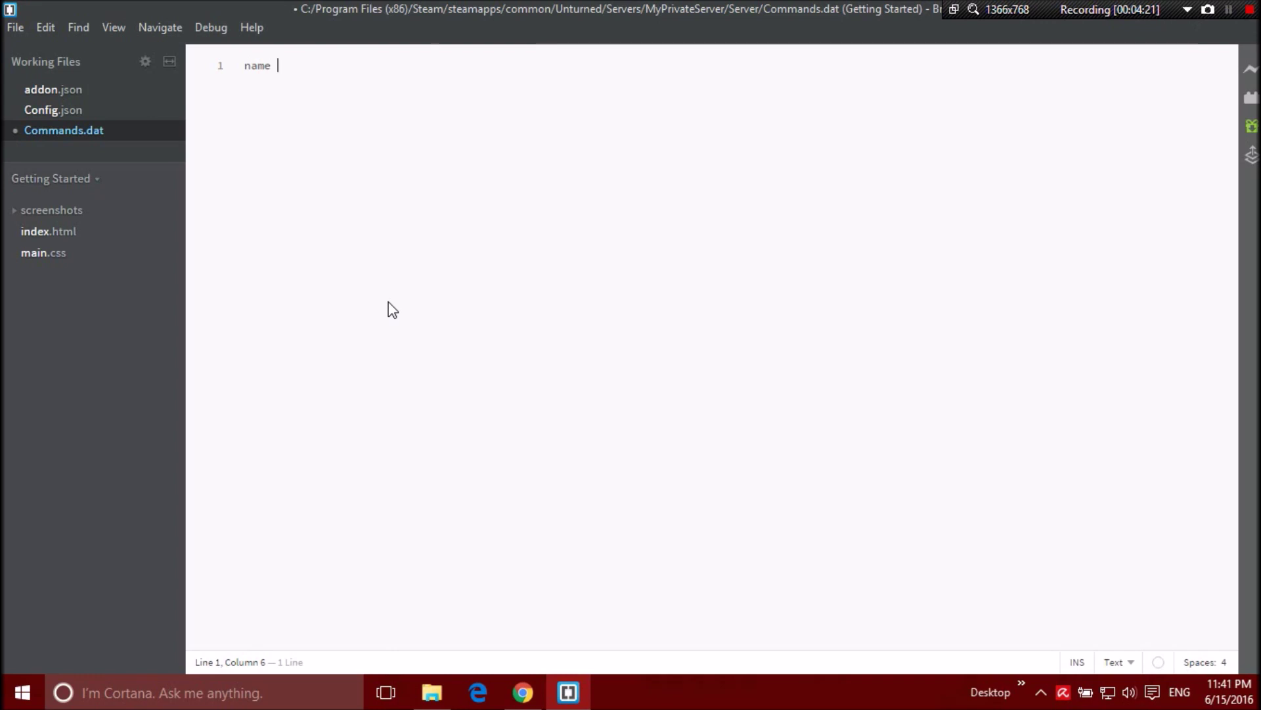
pyautogui.write('Myt')
pyautogui.write('Awe')
pyautogui.write('someTest Server V')
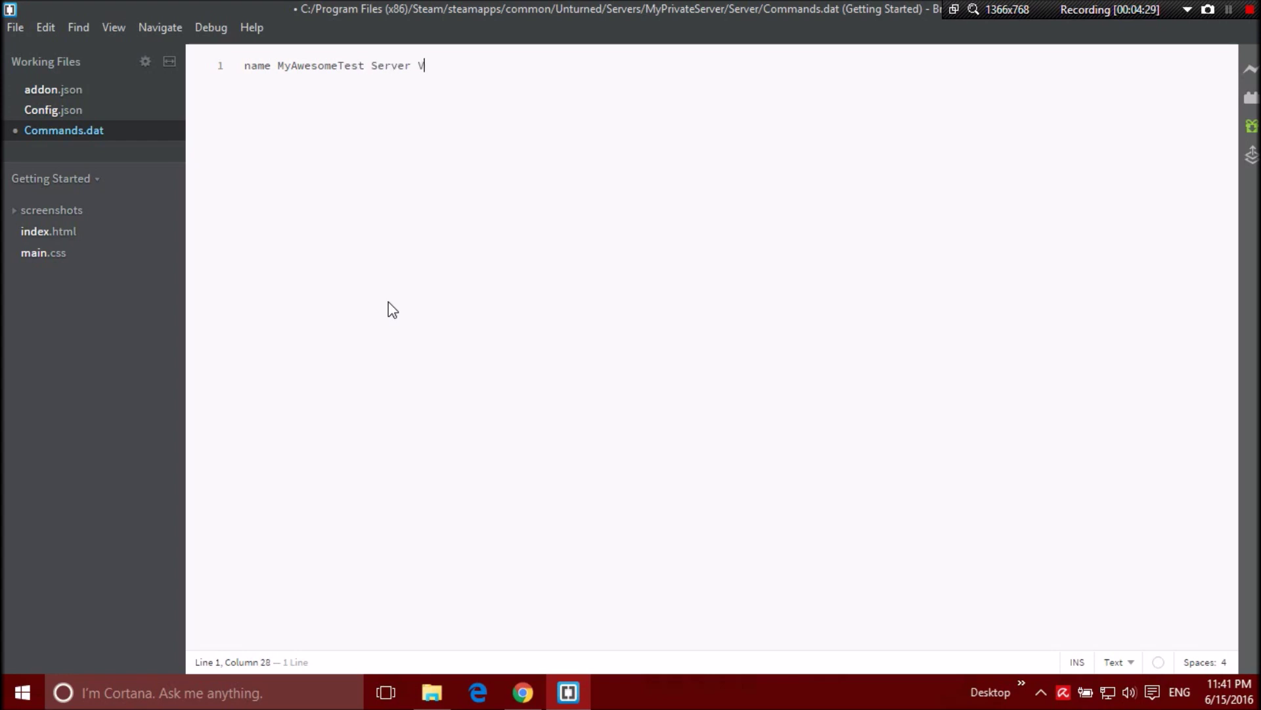
pyautogui.press('BackSpace')
pyautogui.press('BackSpace')
pyautogui.press('BackSpace')
pyautogui.write('Serve')
pyautogui.press('Left')
pyautogui.press('Left')
pyautogui.press('Left')
pyautogui.press('Left')
pyautogui.press('Left')
pyautogui.press('Left')
pyautogui.press('Right')
pyautogui.press('Right')
# Step: Add a line below the server name that sets the port to 27016
pyautogui.press('Return')
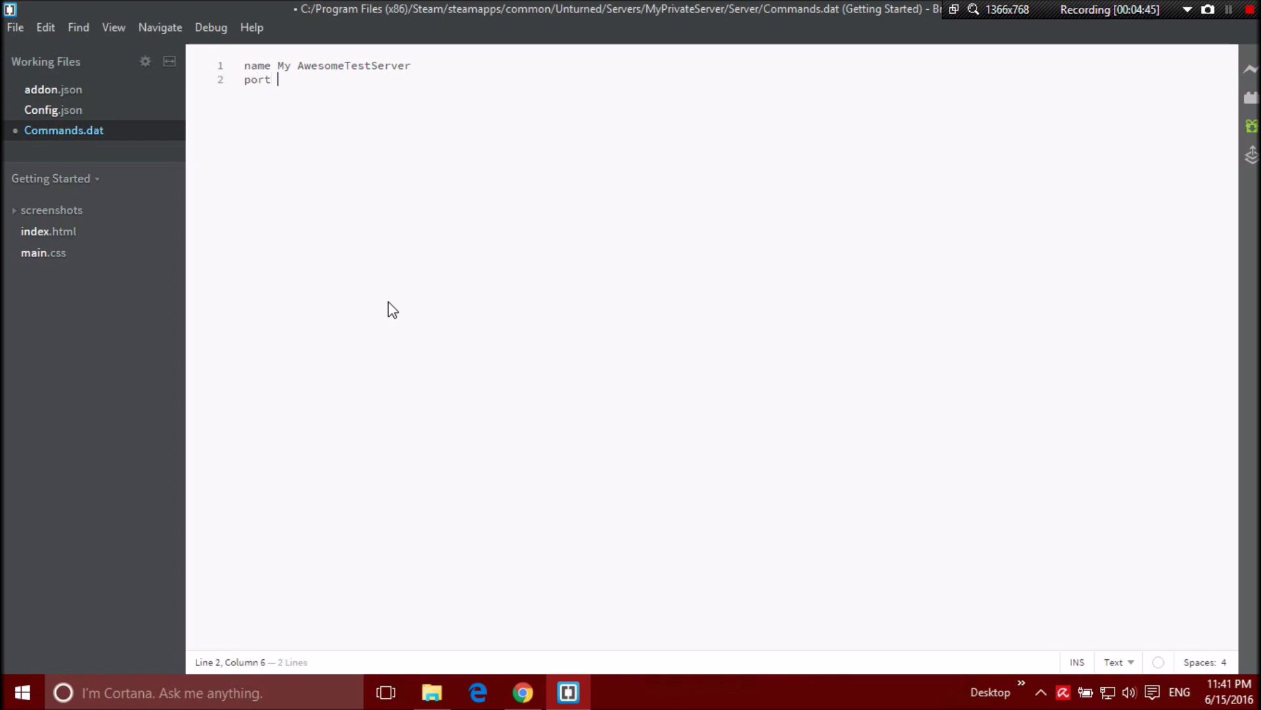
pyautogui.write('port 27016')
pyautogui.press('Return')
# Step: Add a line setting the server's mode to normal below the port line
pyautogui.write('mode e')
pyautogui.write('sy')
pyautogui.press('BackSpace')
pyautogui.press('BackSpace')
pyautogui.press('BackSpace')
pyautogui.press('BackSpace')
pyautogui.write('norma')
pyautogui.press('BackSpace')
pyautogui.press('BackSpace')
pyautogui.press('BackSpace')
pyautogui.press('BackSpace')
pyautogui.press('BackSpace')
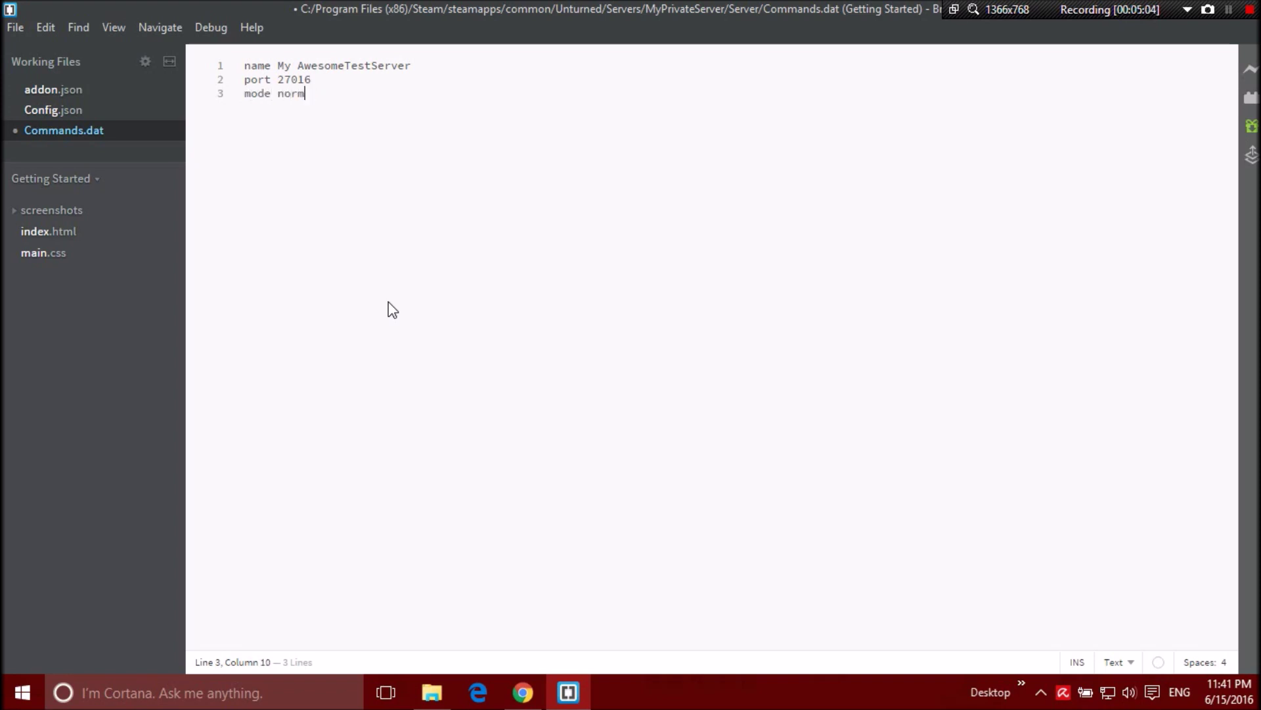
pyautogui.write('hear')
pyautogui.press('BackSpace')
pyautogui.press('BackSpace')
pyautogui.press('BackSpace')
pyautogui.press('BackSpace')
pyautogui.write('normal')
pyautogui.press('Return')
# Step: Add the lines "maxplayers 24" and "map Washington" below the mode line
pyautogui.write('maxplayers')
pyautogui.write('24')
pyautogui.press('Return')
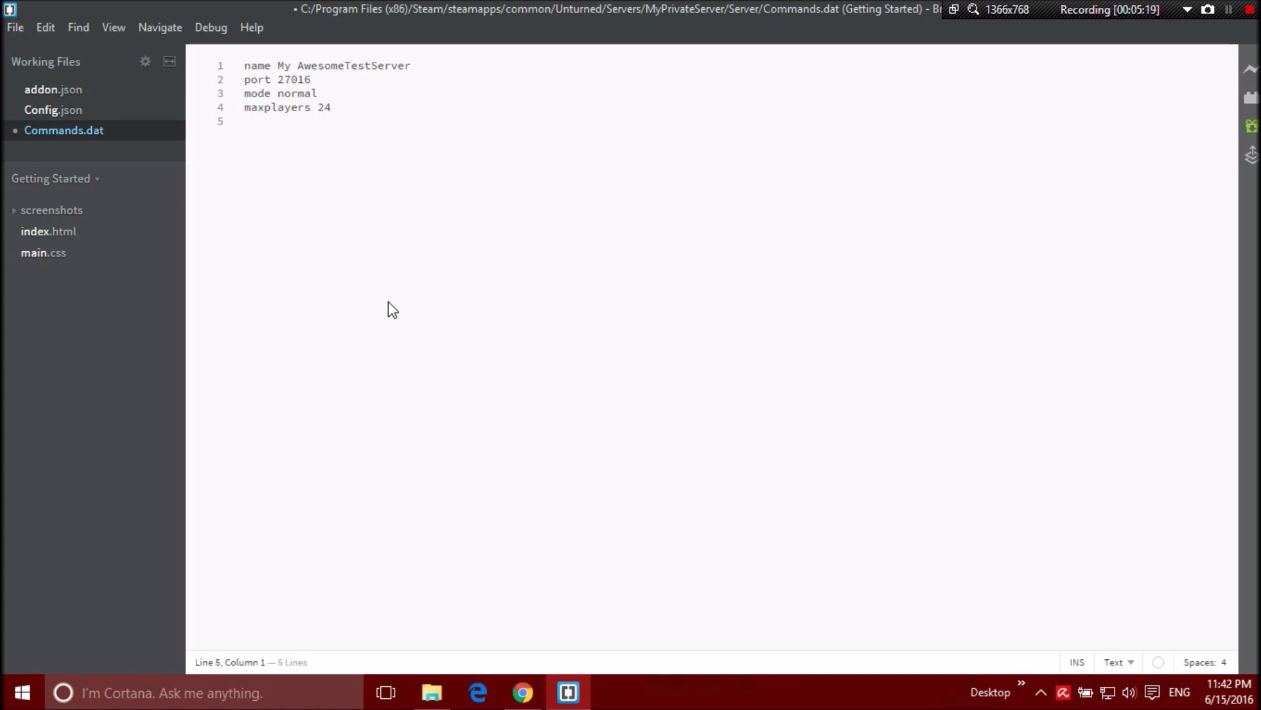
pyautogui.write('map Washington')
pyautogui.press('Return')
# Step: Add the line "prespective both" below the map line
pyautogui.write('pres')
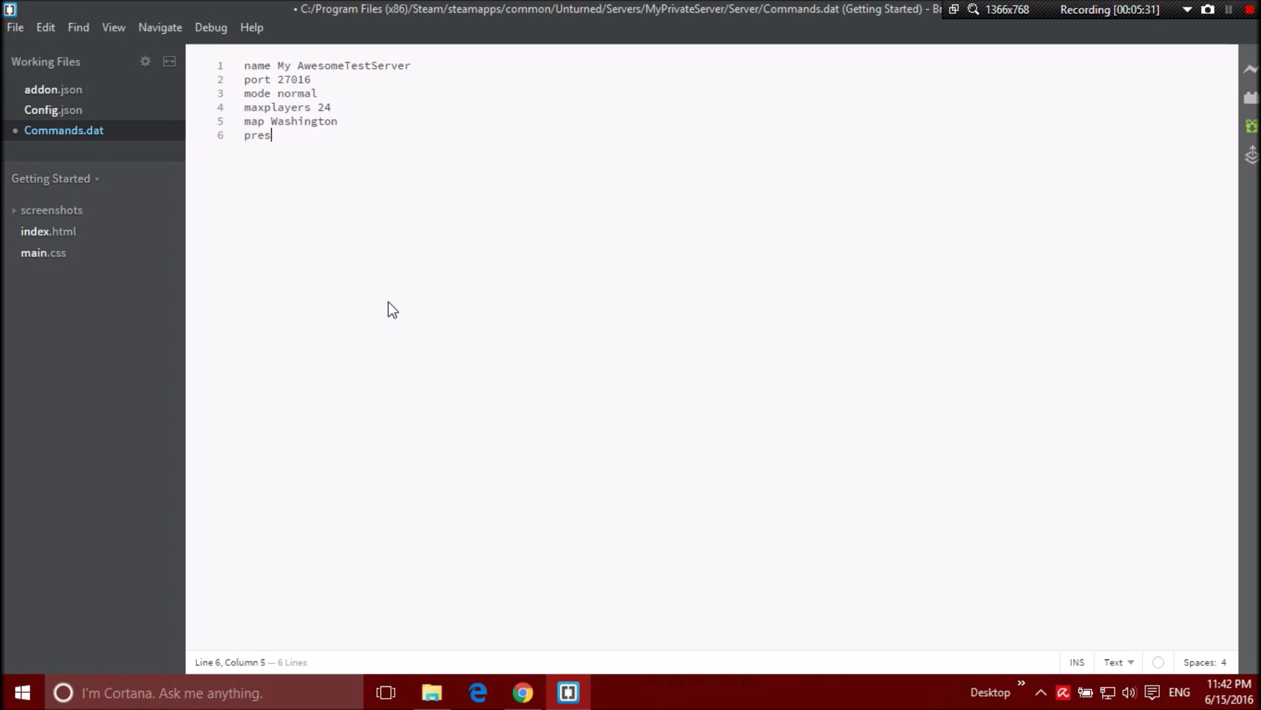
pyautogui.write('pective')
pyautogui.write('both')
pyautogui.press('Return')
# Step: Add the line "loadout 255/117/14/15" at the end of Commands.dat and save the file
pyautogui.write('loadout 255/117/14/15')
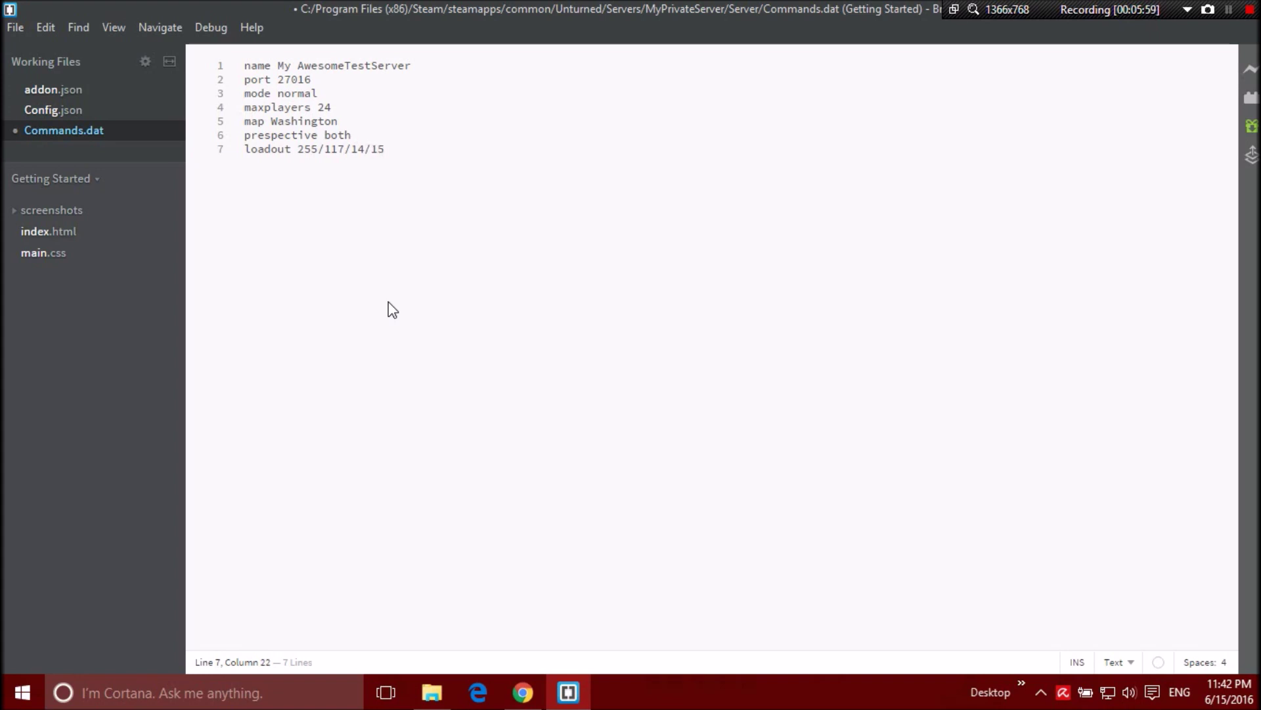
pyautogui.press('BackSpace')
pyautogui.write('154')
pyautogui.press('BackSpace')
pyautogui.press('BackSpace')
pyautogui.hotkey('ctrl', 's')
pyautogui.press('Up')
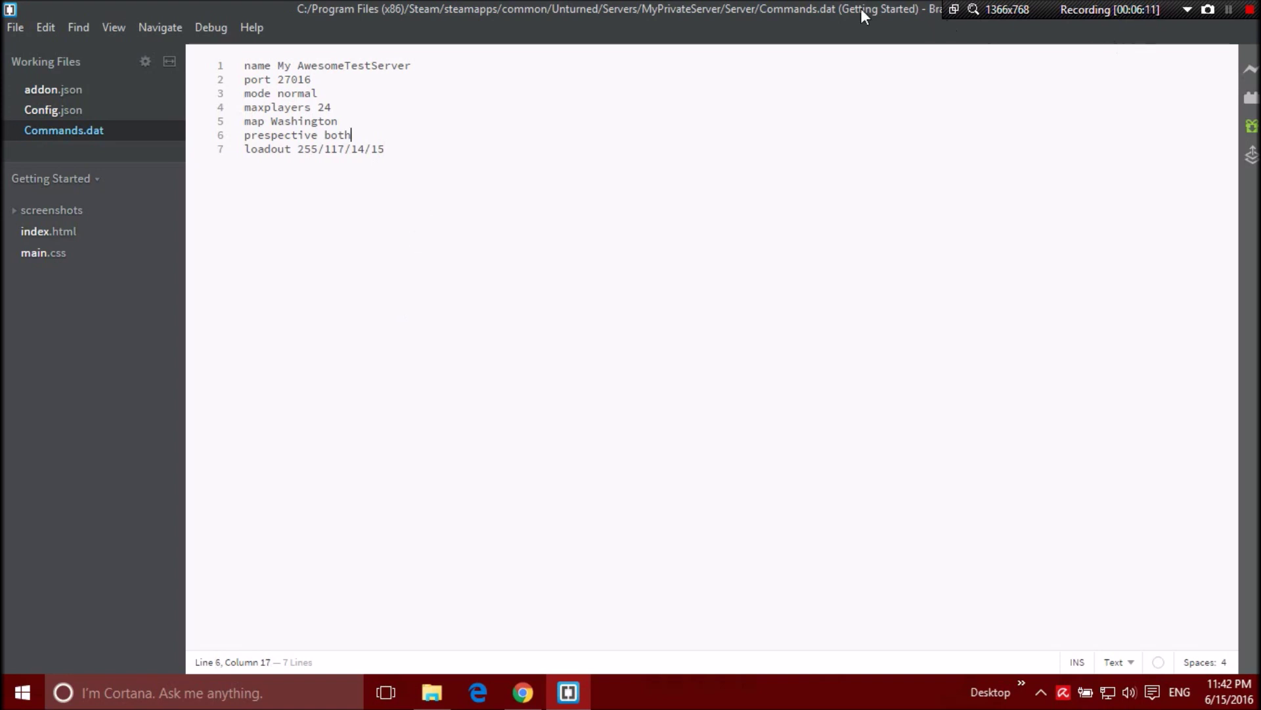
# Step: Go back to the Unturned folder, launch the Server Startup shortcut and check the startup messages in the server console
pyautogui.moveTo(865, 9); pyautogui.dragTo(842, 219)
pyautogui.click(1184, 219)
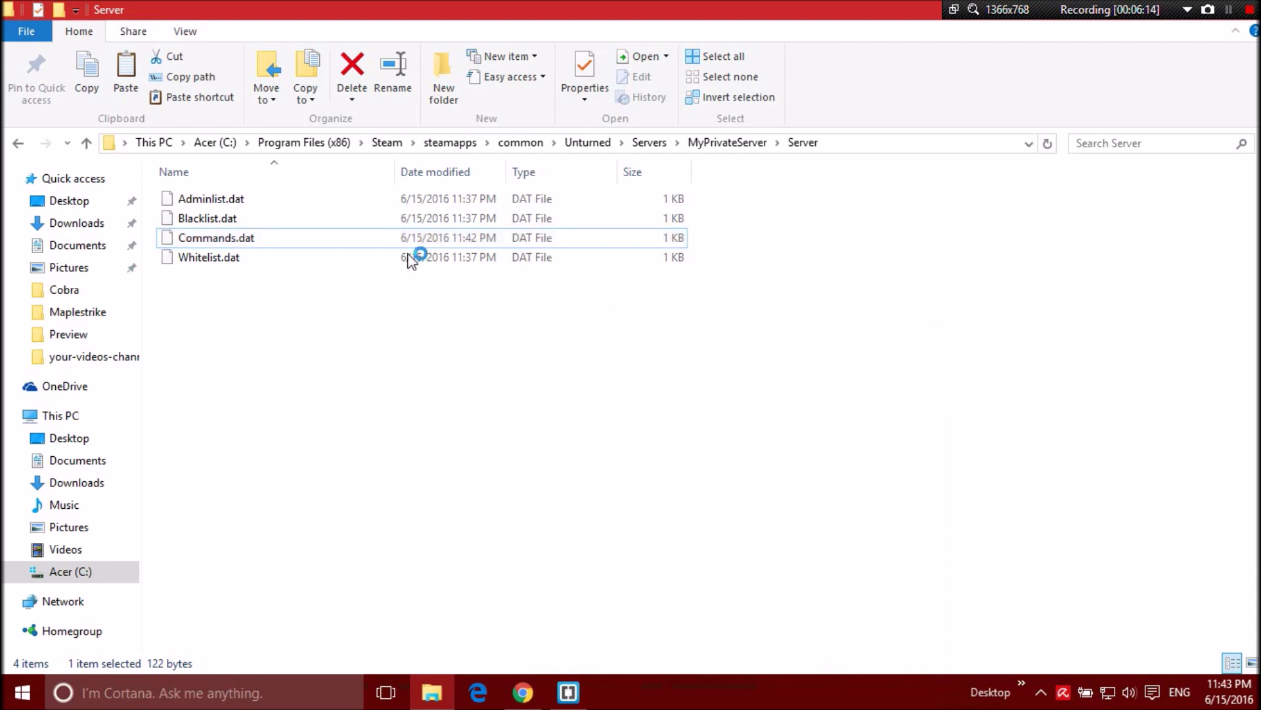
pyautogui.click(18, 143)
pyautogui.click(18, 143)
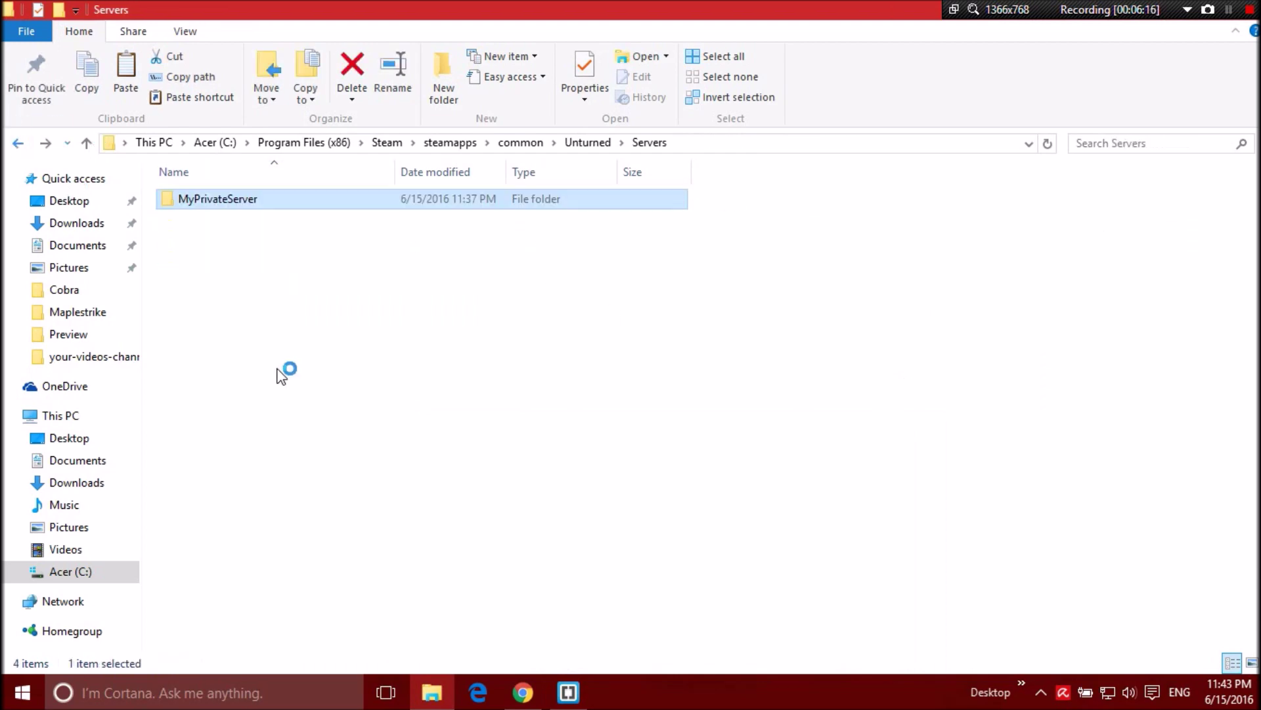
pyautogui.click(23, 145)
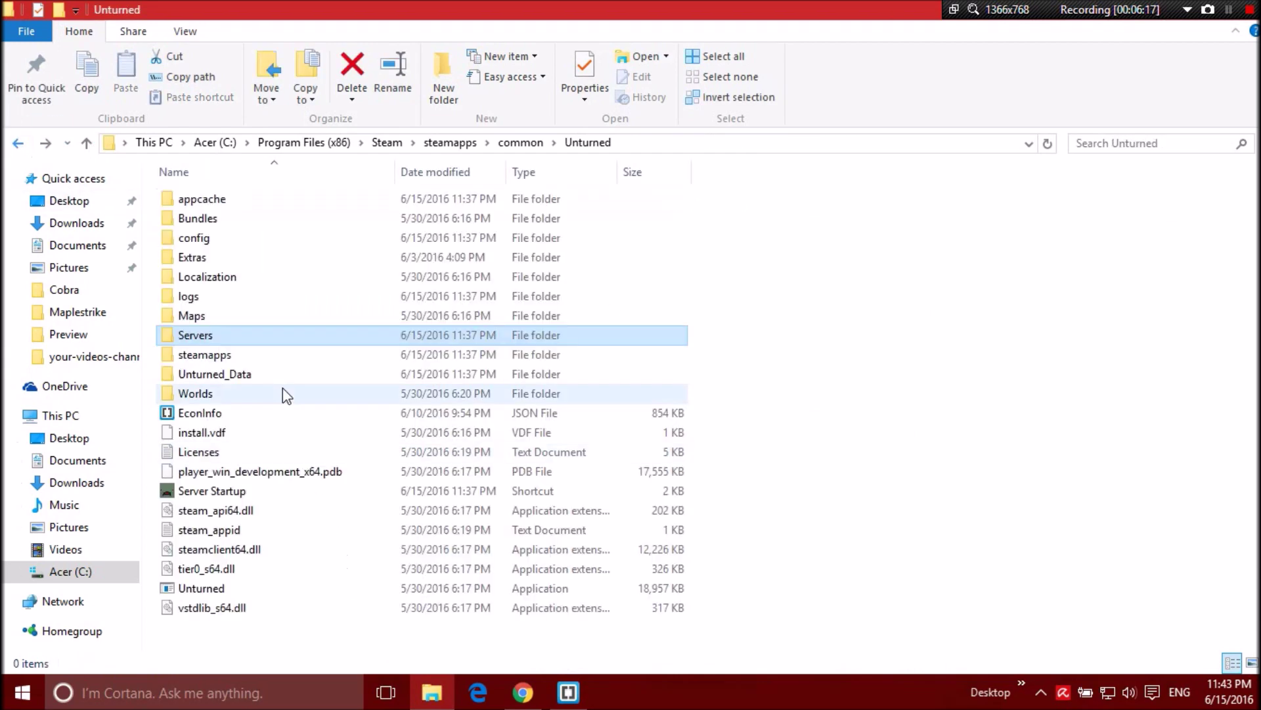
pyautogui.click(242, 498)
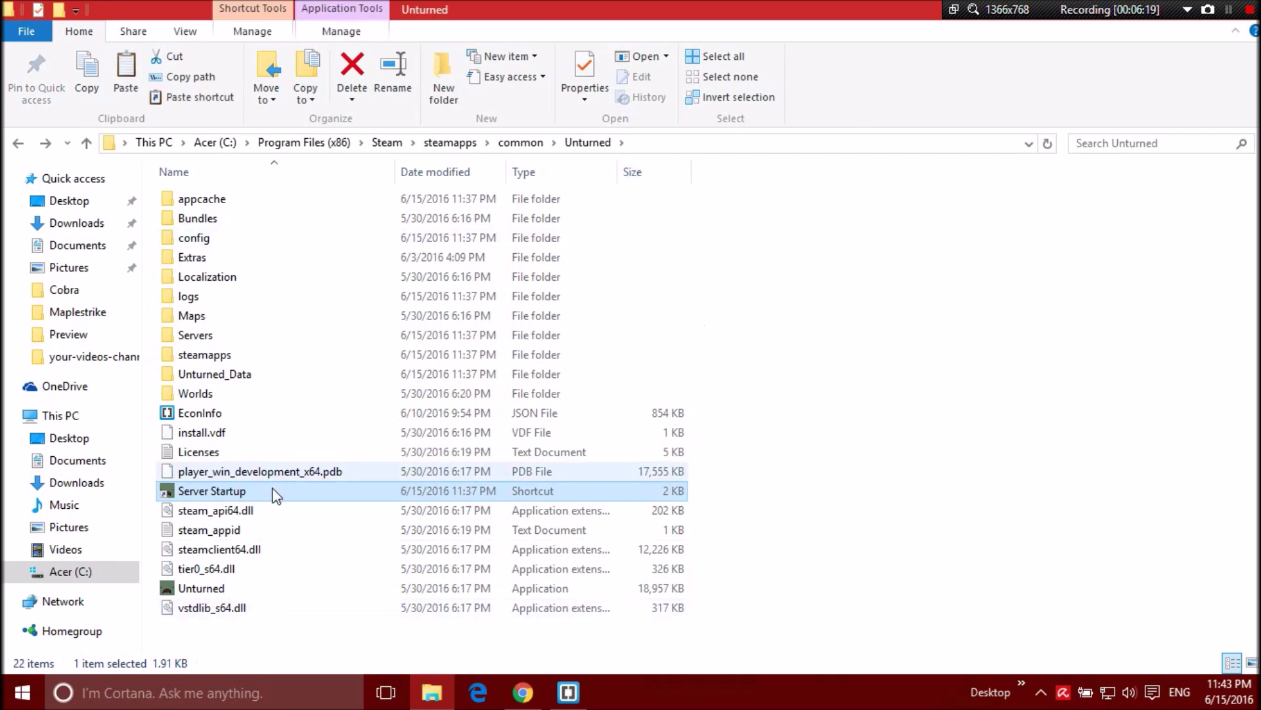
pyautogui.doubleClick(272, 503)
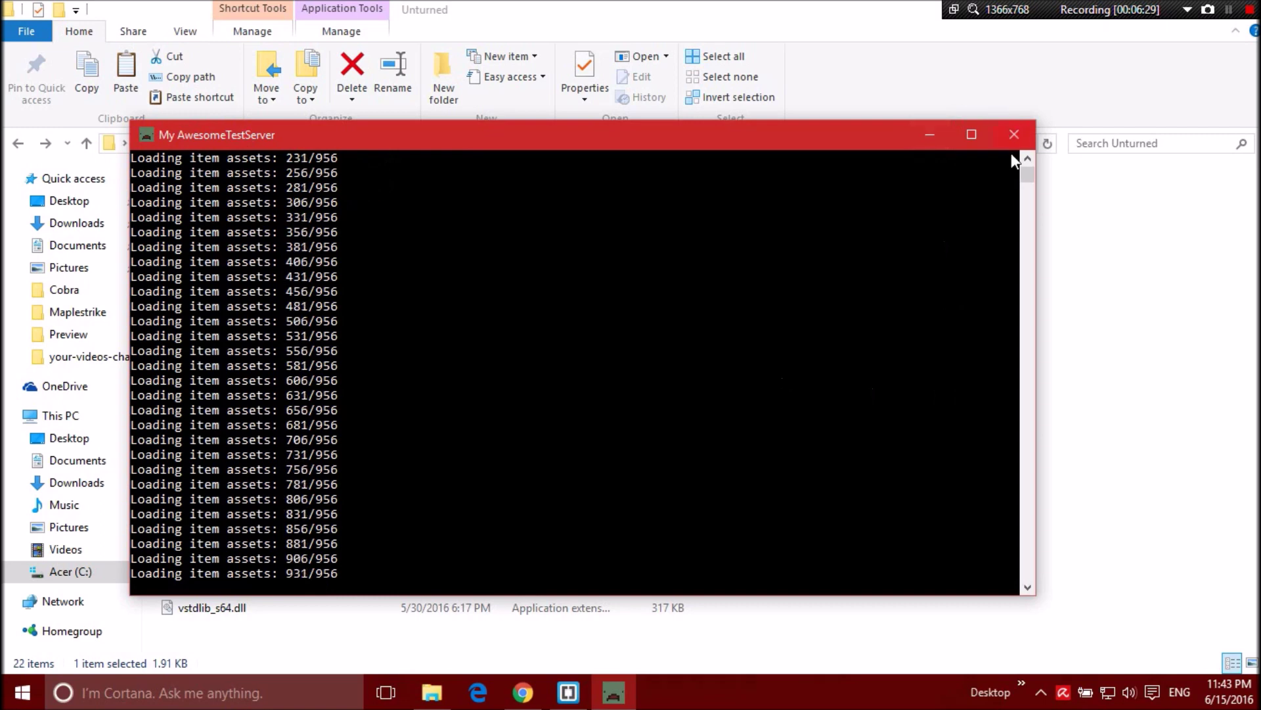
pyautogui.moveTo(1029, 173); pyautogui.dragTo(1030, 155)
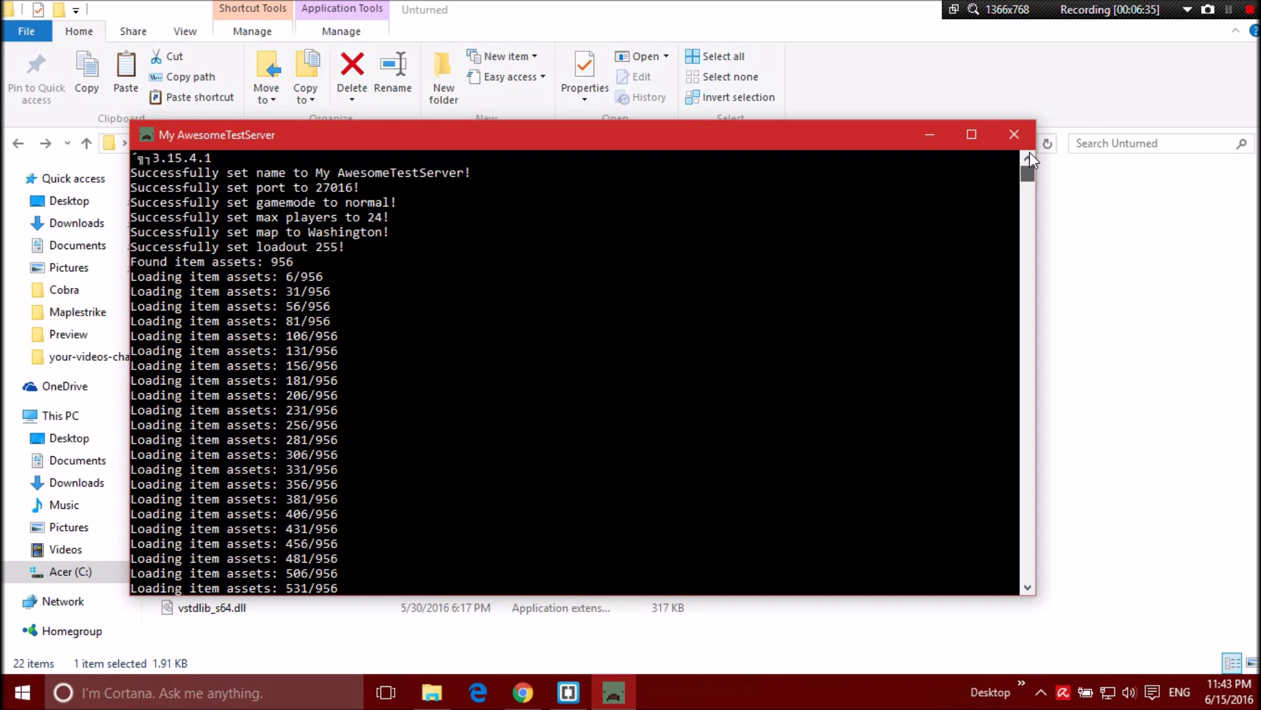
pyautogui.moveTo(1030, 159); pyautogui.dragTo(1053, 175)
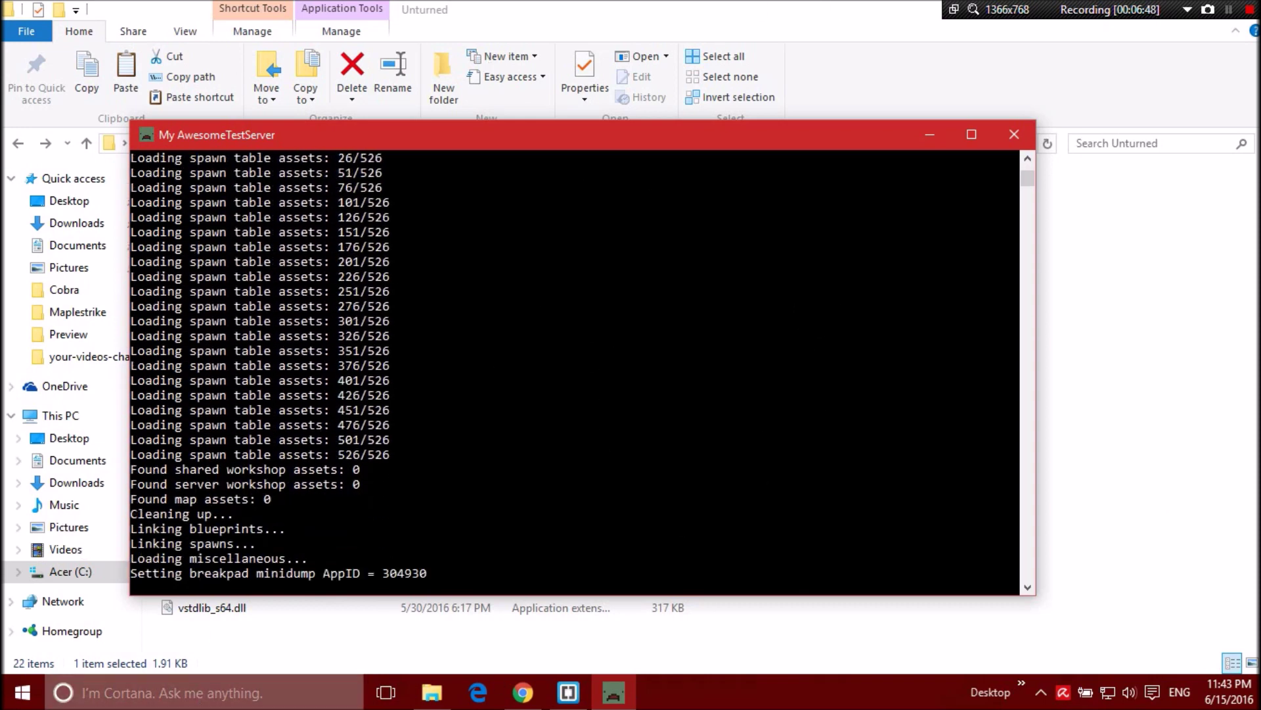
# Step: Open Steam and launch Unturned from the library with the Play Unturned option
pyautogui.click(1041, 692)
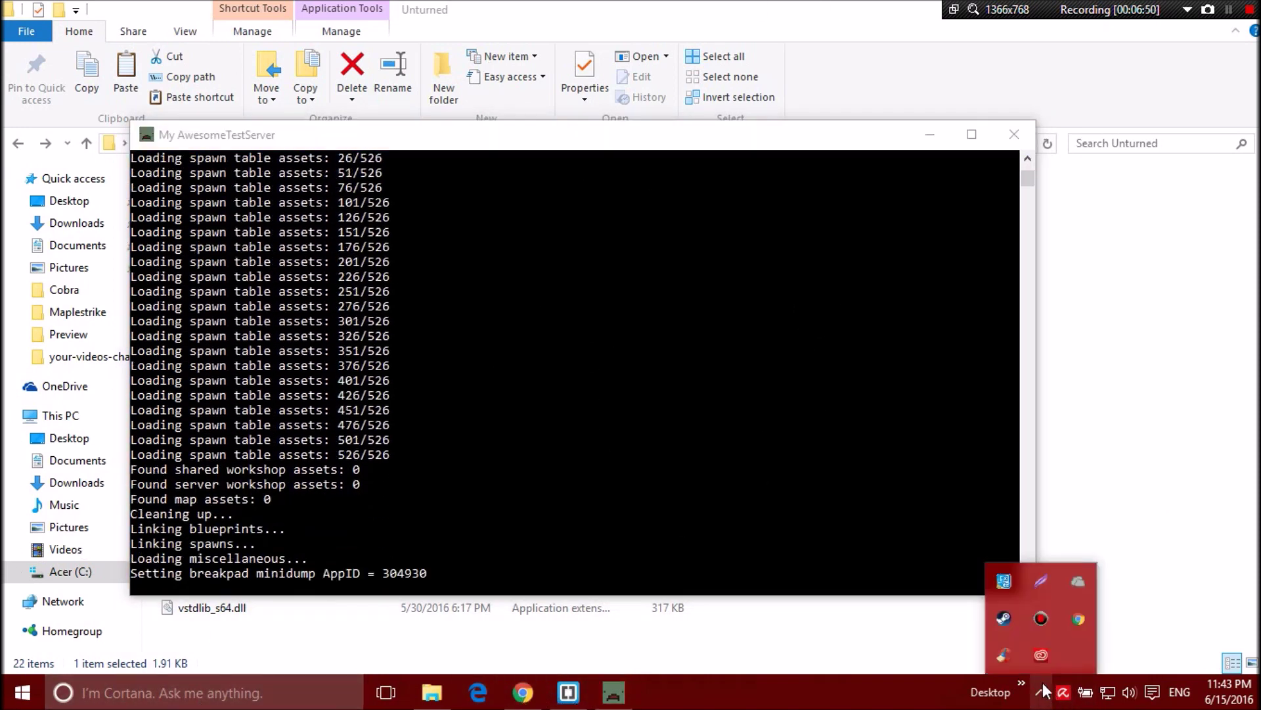
pyautogui.rightClick(1003, 619)
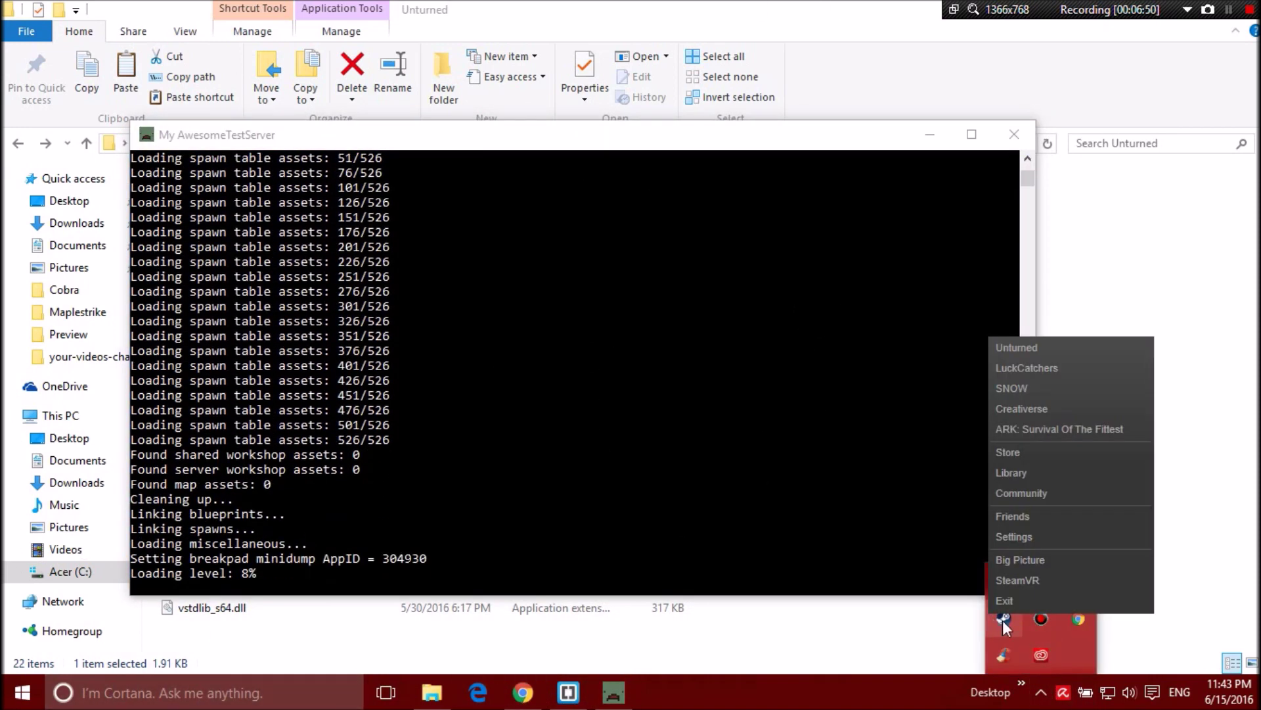
pyautogui.click(1031, 509)
pyautogui.moveTo(470, 27); pyautogui.dragTo(867, 1)
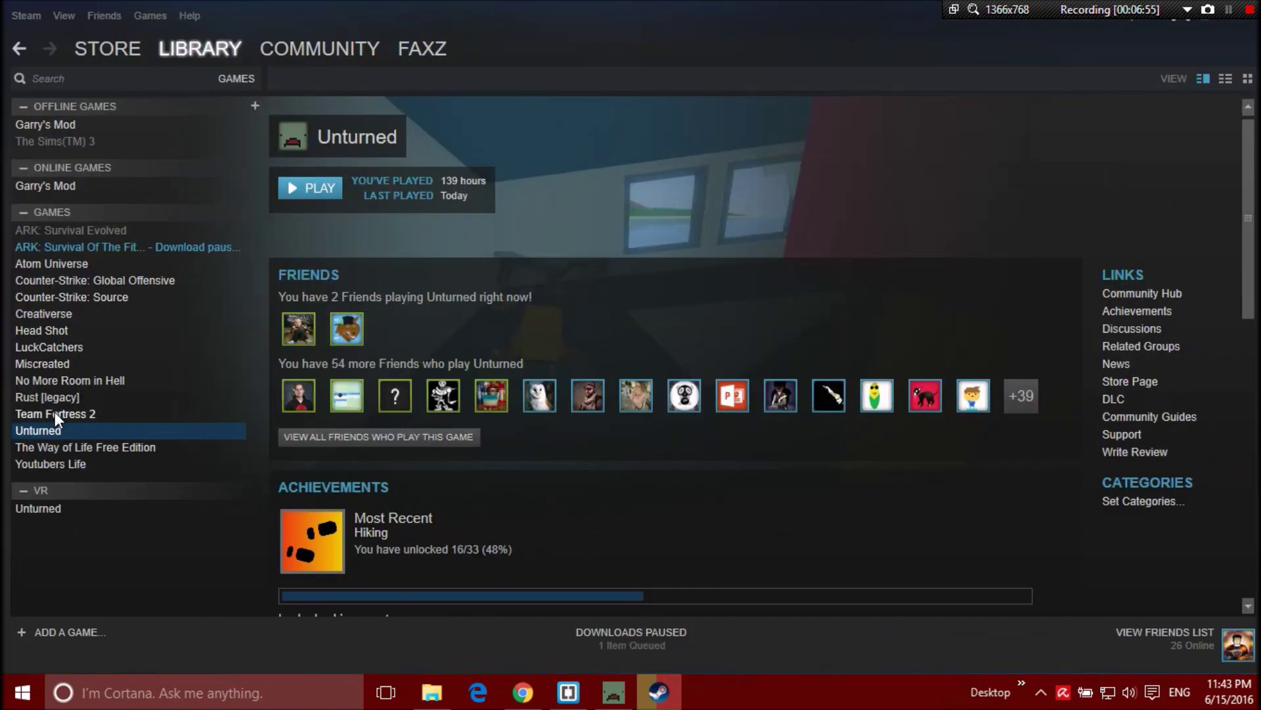
pyautogui.click(335, 189)
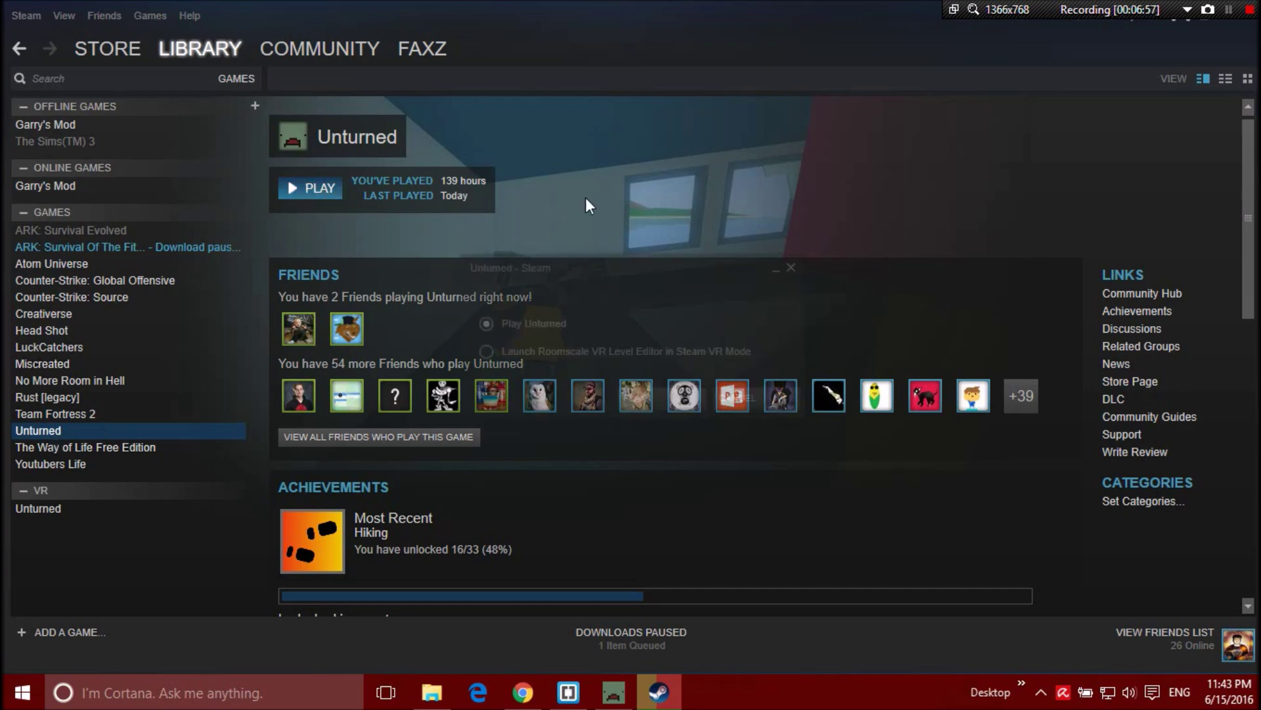
pyautogui.click(672, 397)
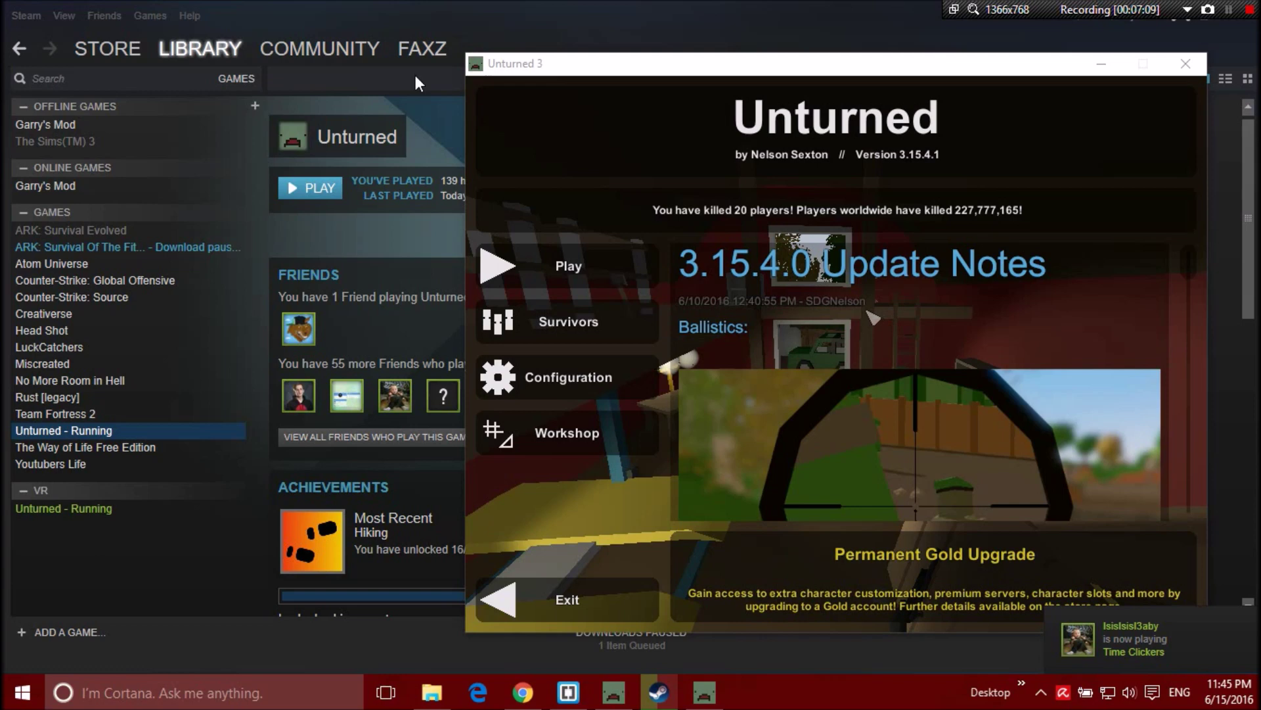
# Step: Open the game's direct server connection form and set the IP to 127.0.0.1
pyautogui.click(572, 273)
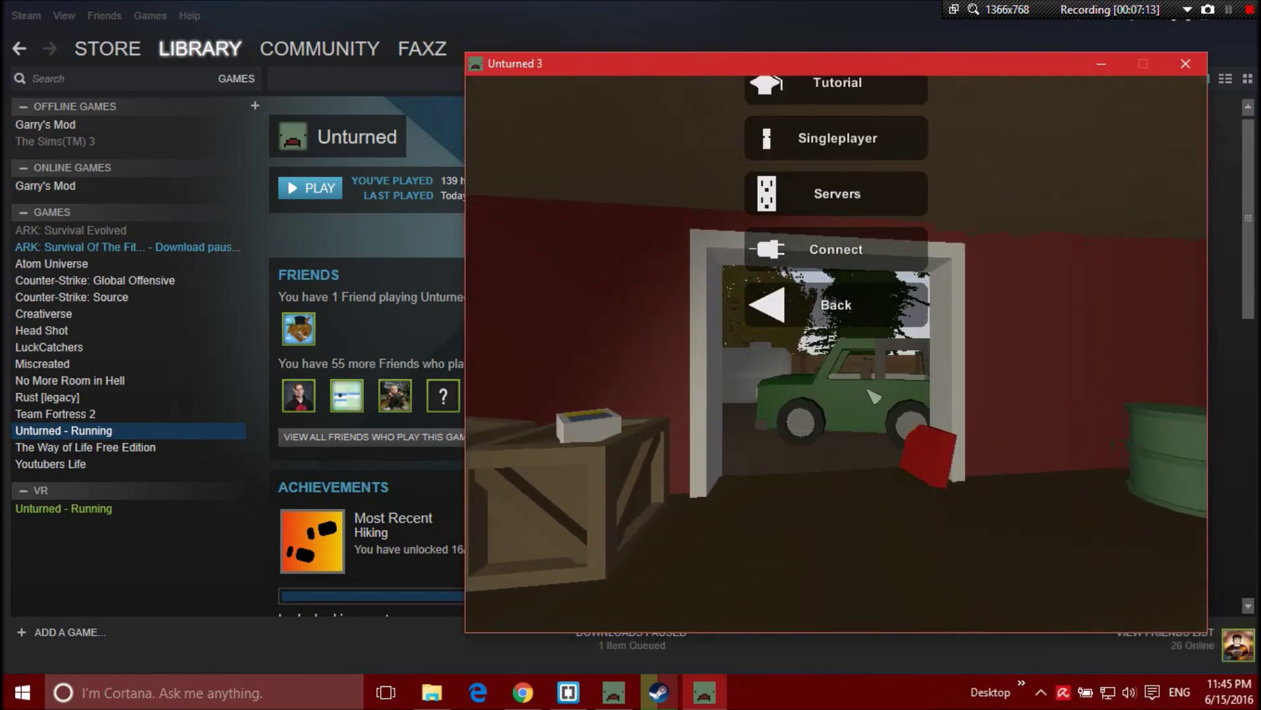
pyautogui.press('BackSpace')
pyautogui.press('BackSpace')
pyautogui.press('BackSpace')
pyautogui.press('BackSpace')
pyautogui.press('BackSpace')
pyautogui.press('BackSpace')
pyautogui.press('BackSpace')
pyautogui.press('BackSpace')
pyautogui.press('BackSpace')
pyautogui.press('BackSpace')
pyautogui.press('BackSpace')
pyautogui.press('BackSpace')
pyautogui.press('BackSpace')
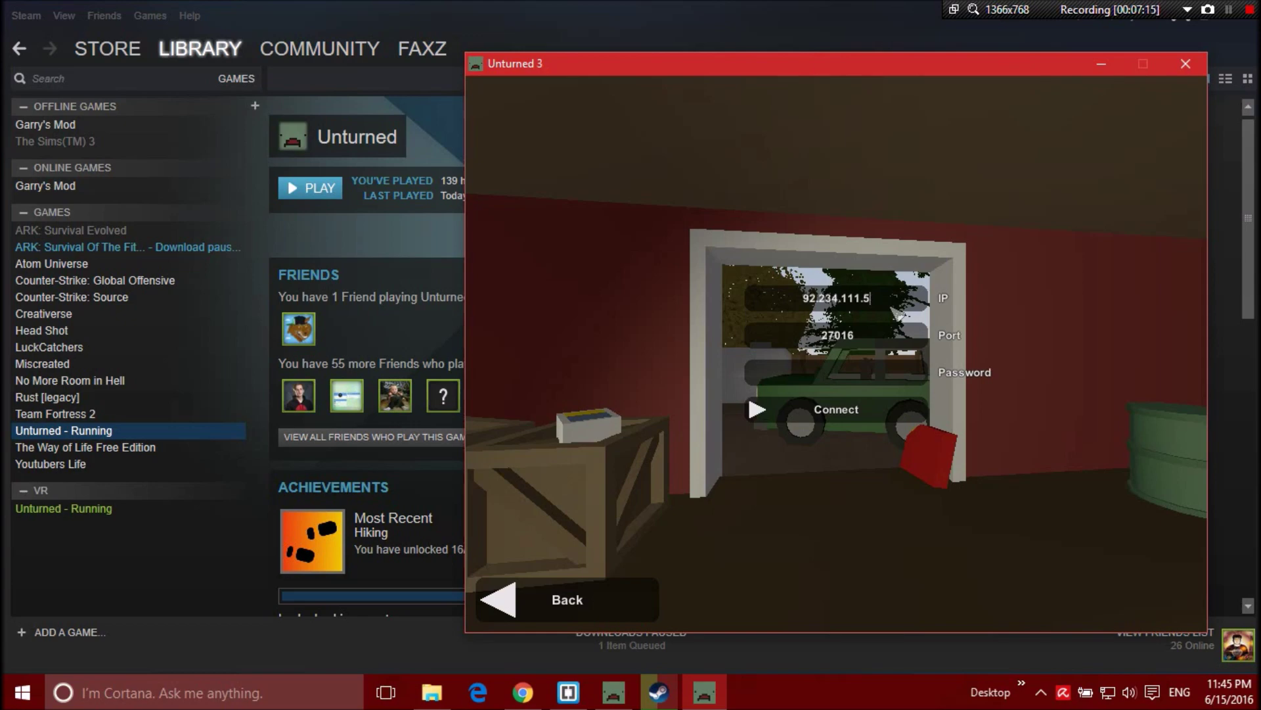
pyautogui.write('127.0.0.1')
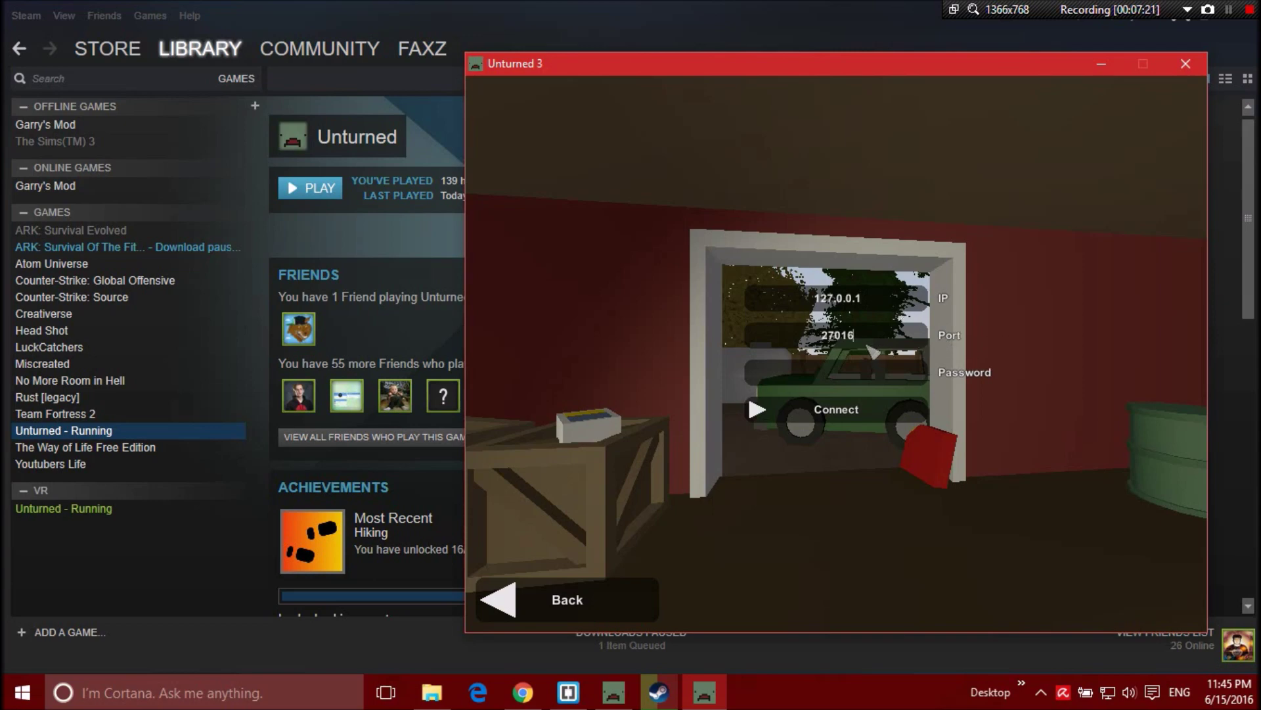
pyautogui.click(844, 345)
# Step: Switch to Commands.dat in Brackets, try adding a server password line below the port line, and remove it again
pyautogui.click(569, 692)
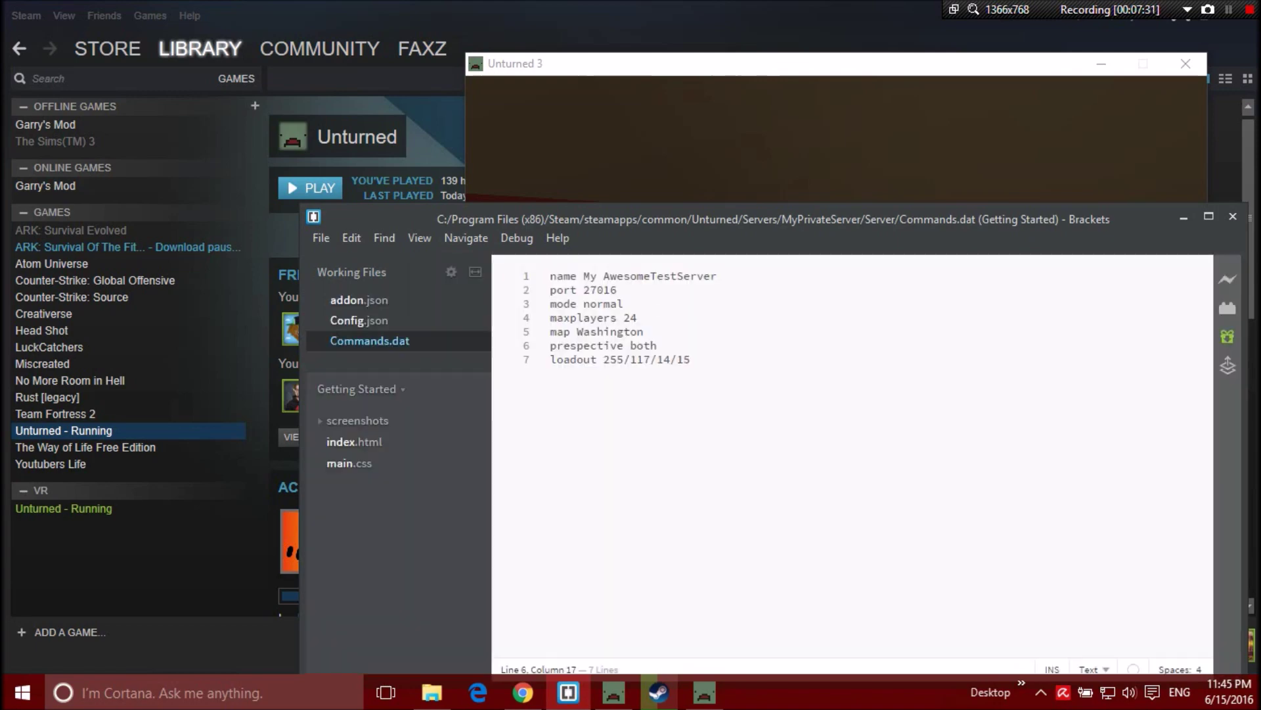
pyautogui.press('Return')
pyautogui.write('password')
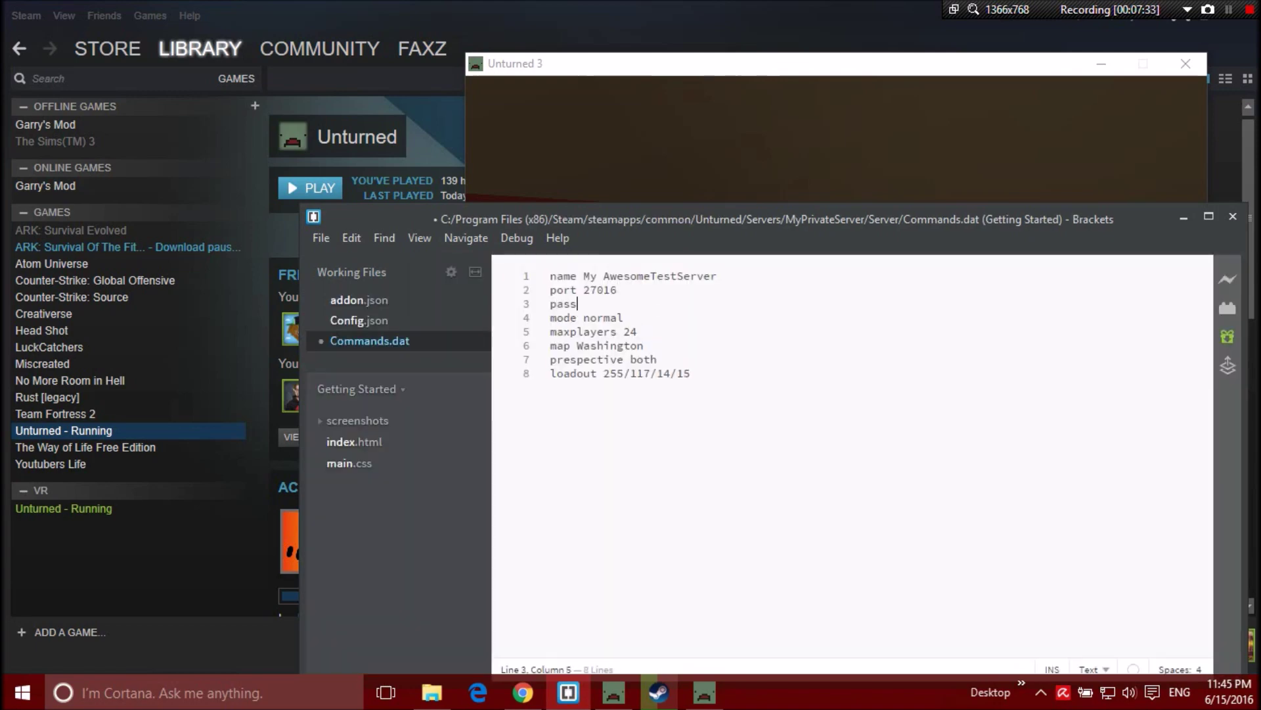
pyautogui.press('BackSpace')
pyautogui.press('BackSpace')
pyautogui.write('o')
pyautogui.press('BackSpace')
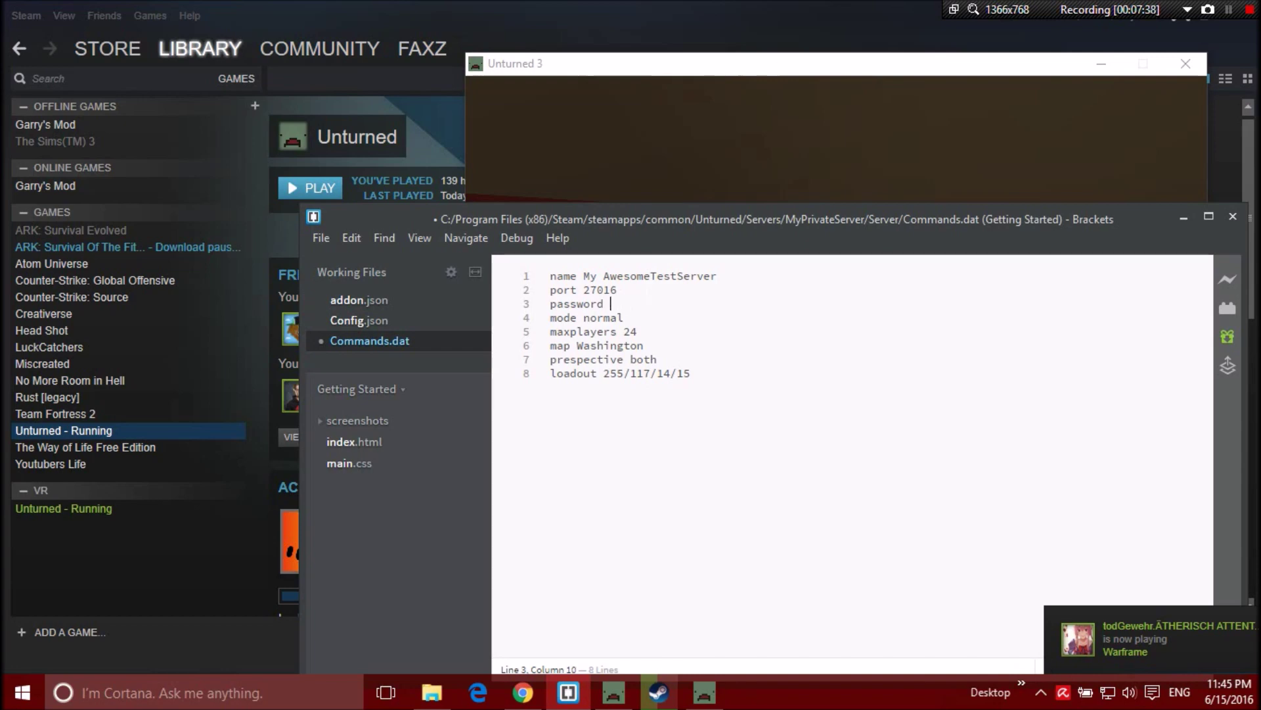
pyautogui.write('outgoinga')
pyautogui.press('BackSpace')
pyautogui.write('password')
pyautogui.press('BackSpace')
pyautogui.press('BackSpace')
pyautogui.press('BackSpace')
pyautogui.press('BackSpace')
pyautogui.press('BackSpace')
pyautogui.press('BackSpace')
pyautogui.press('BackSpace')
pyautogui.press('BackSpace')
pyautogui.press('BackSpace')
pyautogui.press('BackSpace')
pyautogui.press('BackSpace')
pyautogui.press('BackSpace')
pyautogui.press('BackSpace')
pyautogui.press('BackSpace')
pyautogui.press('BackSpace')
pyautogui.press('BackSpace')
pyautogui.press('BackSpace')
pyautogui.press('BackSpace')
pyautogui.press('BackSpace')
pyautogui.press('BackSpace')
pyautogui.press('BackSpace')
pyautogui.press('BackSpace')
pyautogui.press('BackSpace')
pyautogui.press('BackSpace')
pyautogui.press('BackSpace')
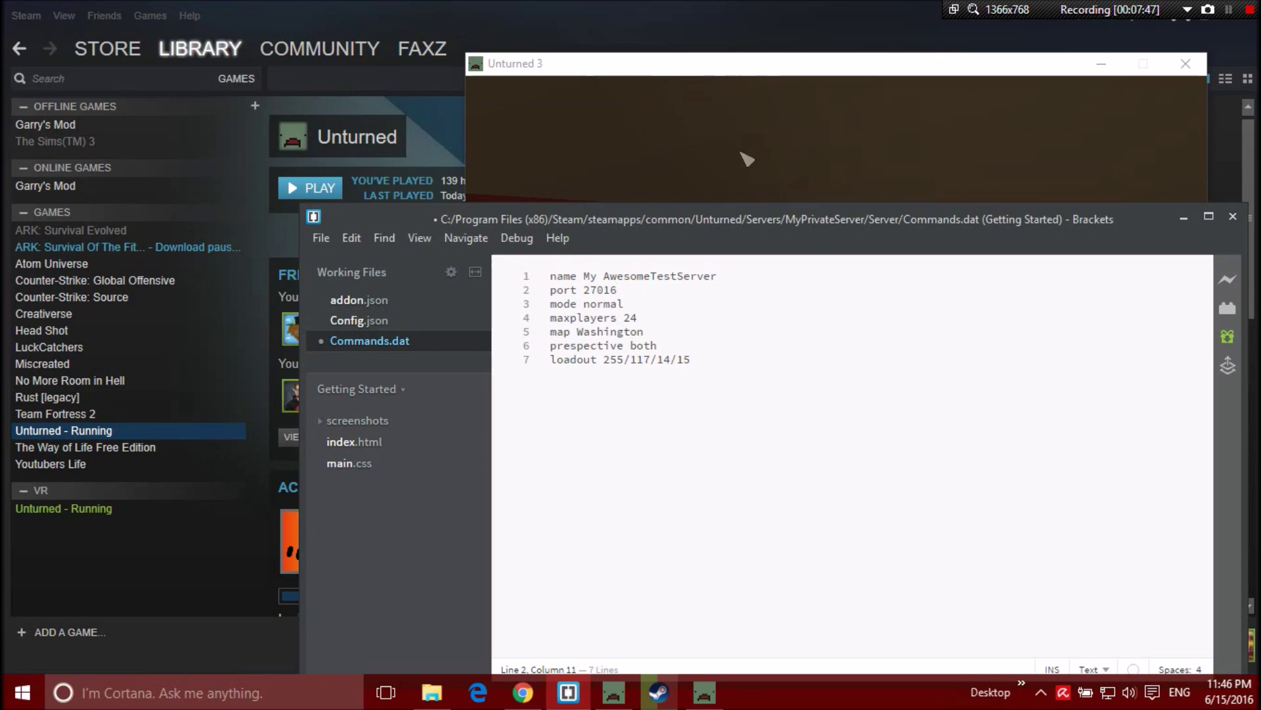
# Step: Switch back to Unturned, connect to the server with the entered connection details and resume play from the pause menu
pyautogui.click(759, 69)
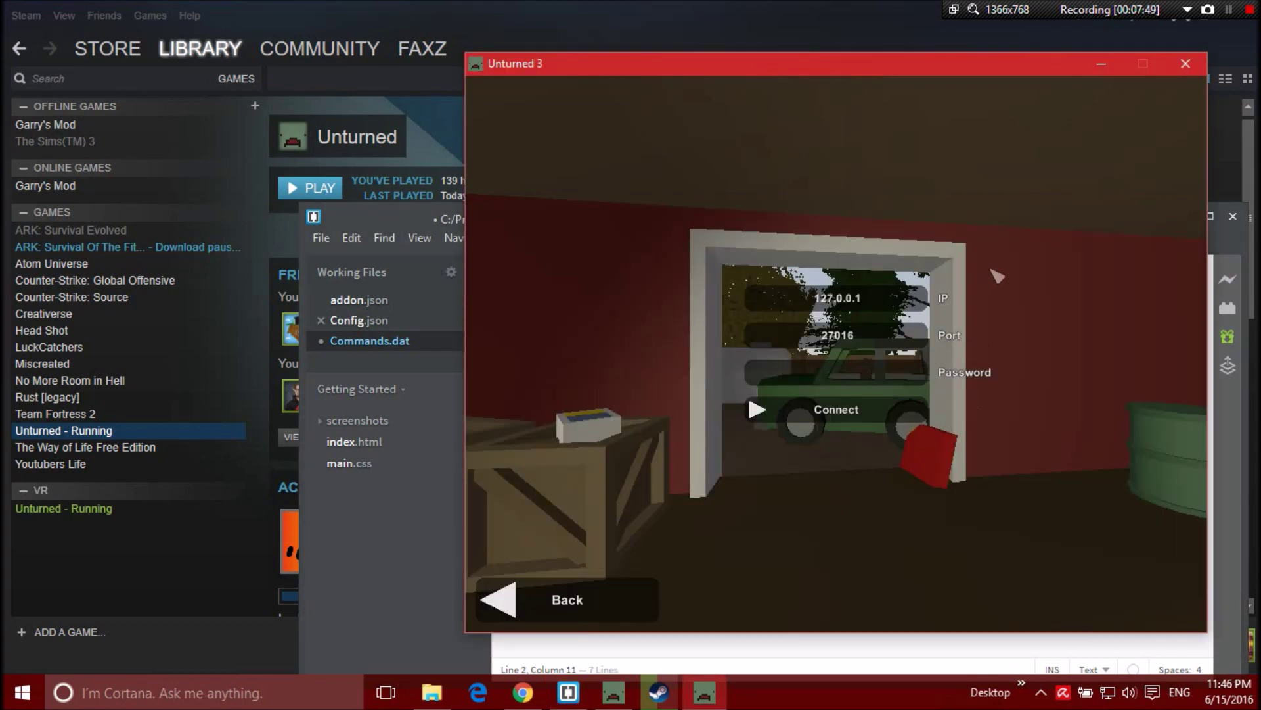
pyautogui.click(713, 409)
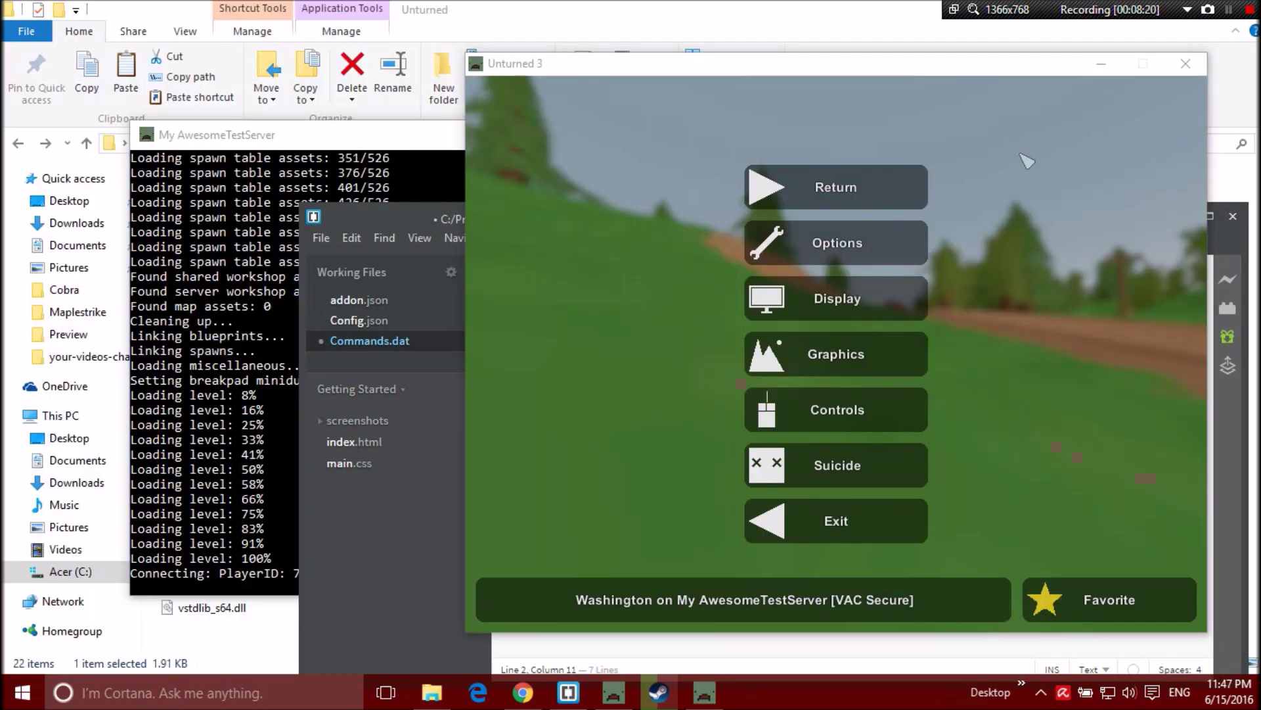
pyautogui.click(821, 194)
pyautogui.click(829, 189)
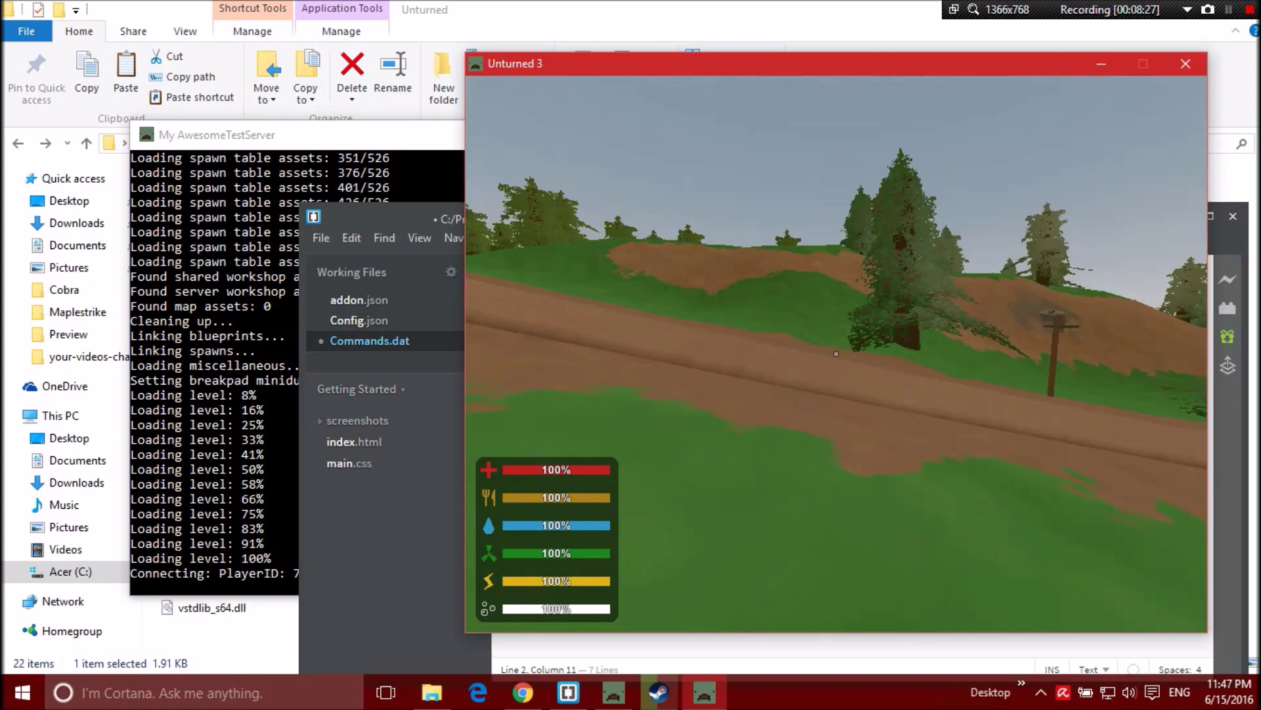
# Step: Sprint the character forward along the dirt road to try out the server
pyautogui.hotkey('shift', 'w')
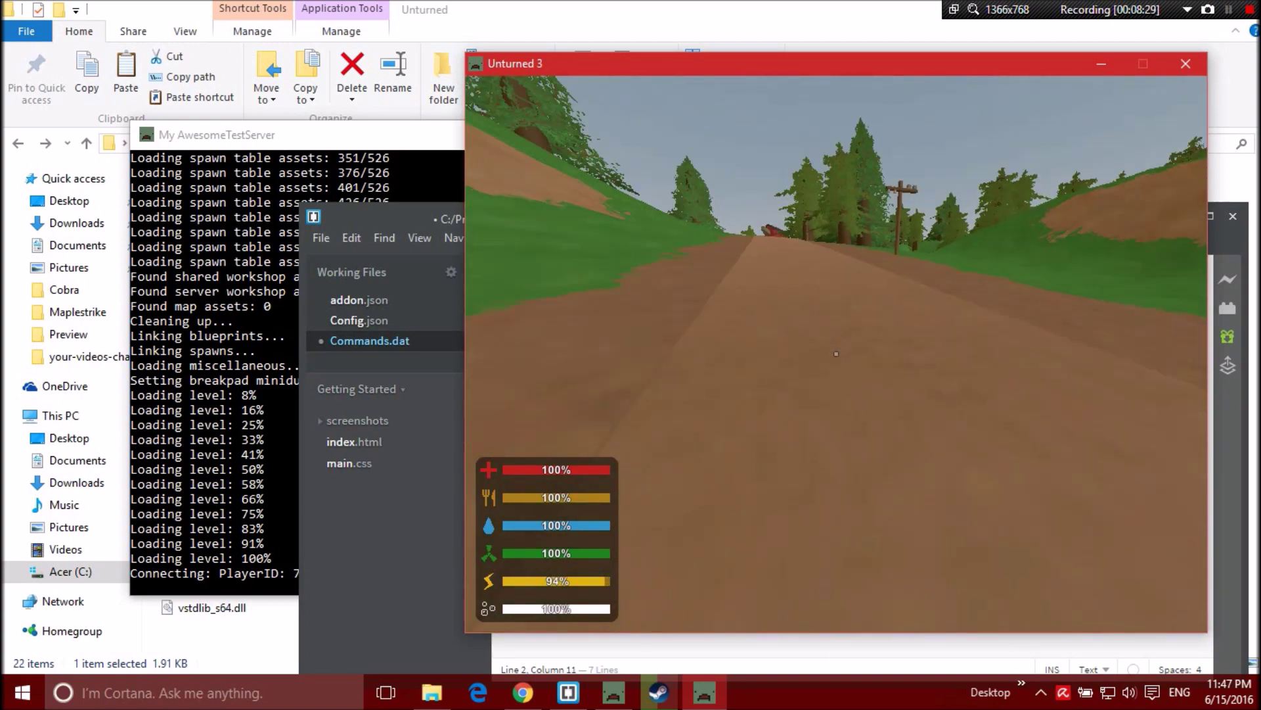
pyautogui.hotkey('shift', 'w')
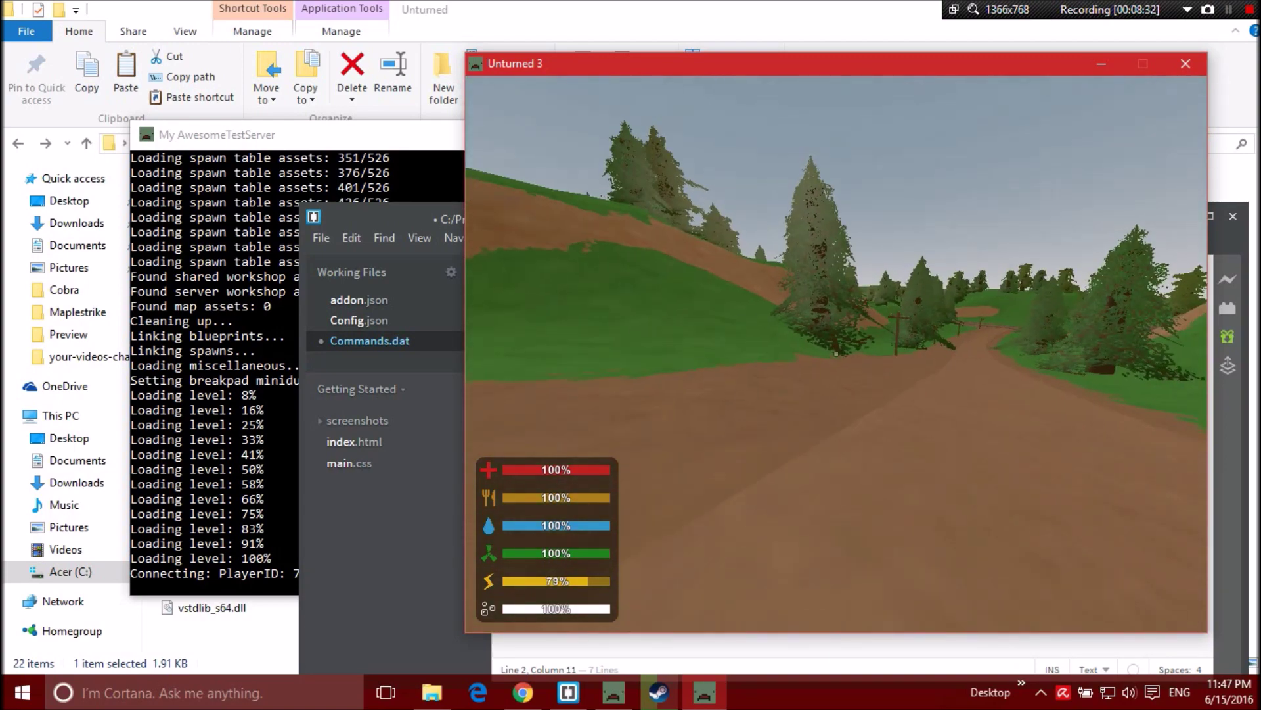
pyautogui.hotkey('shift', 'w')
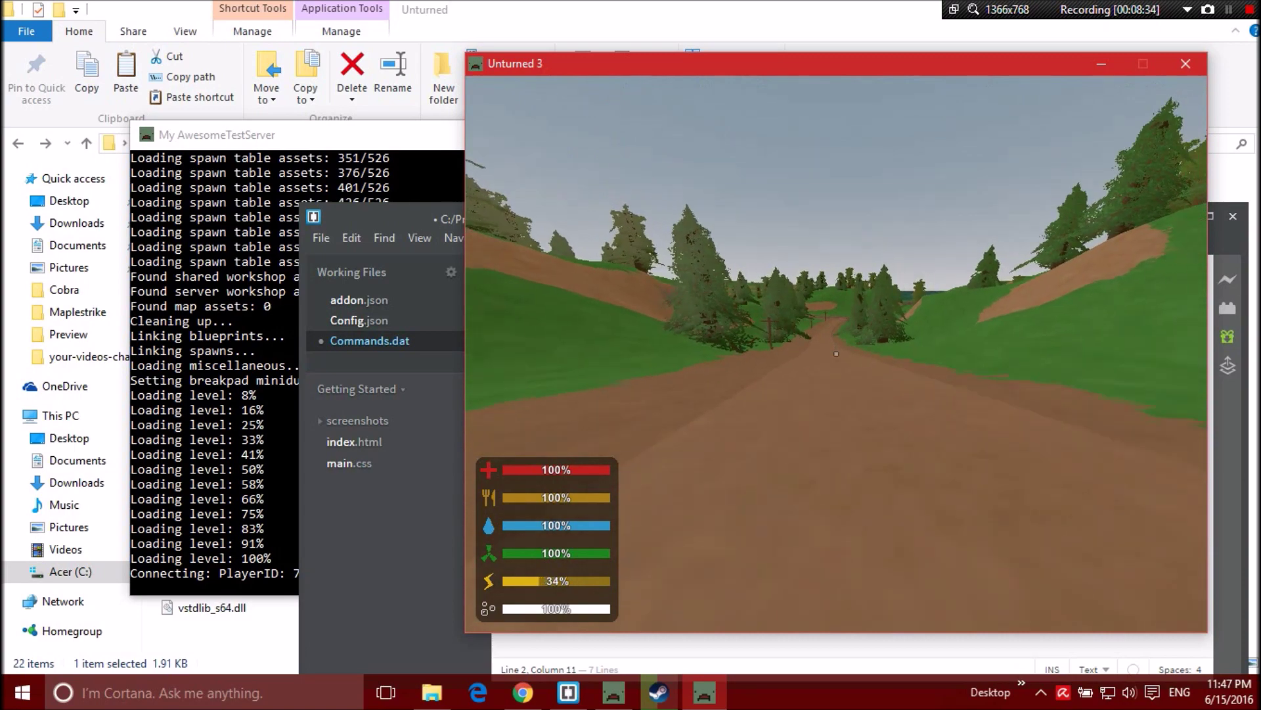
pyautogui.hotkey('shift', 'w')
pyautogui.press('g')
pyautogui.press('g')
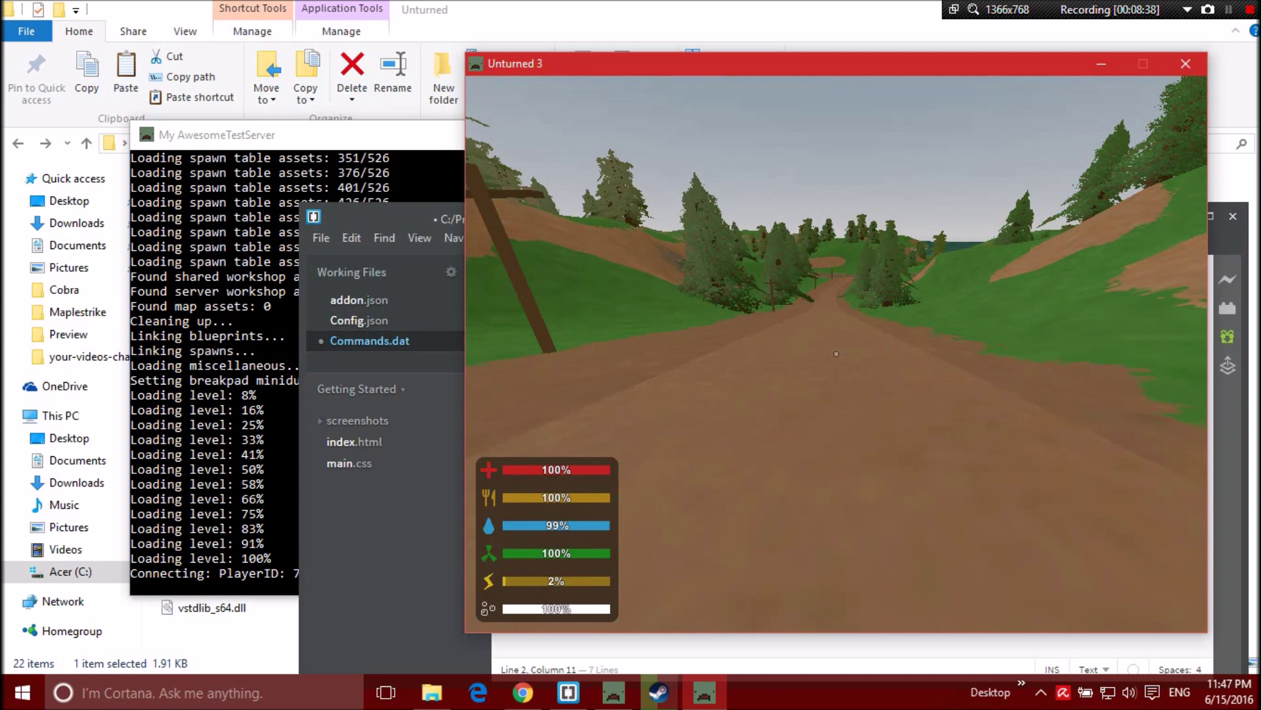
# Step: Pause the game to check the server console's player entries, minimize the console and resume play
pyautogui.press('Escape')
pyautogui.click(276, 410)
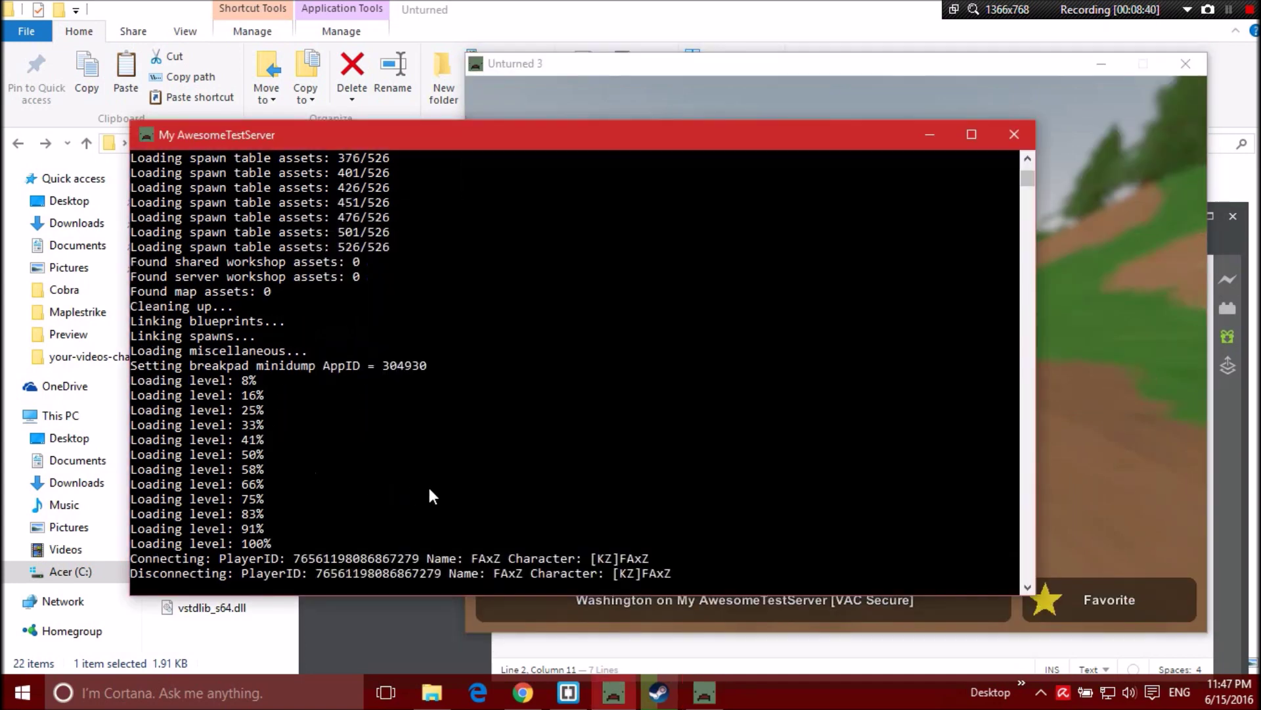
pyautogui.write('usera')
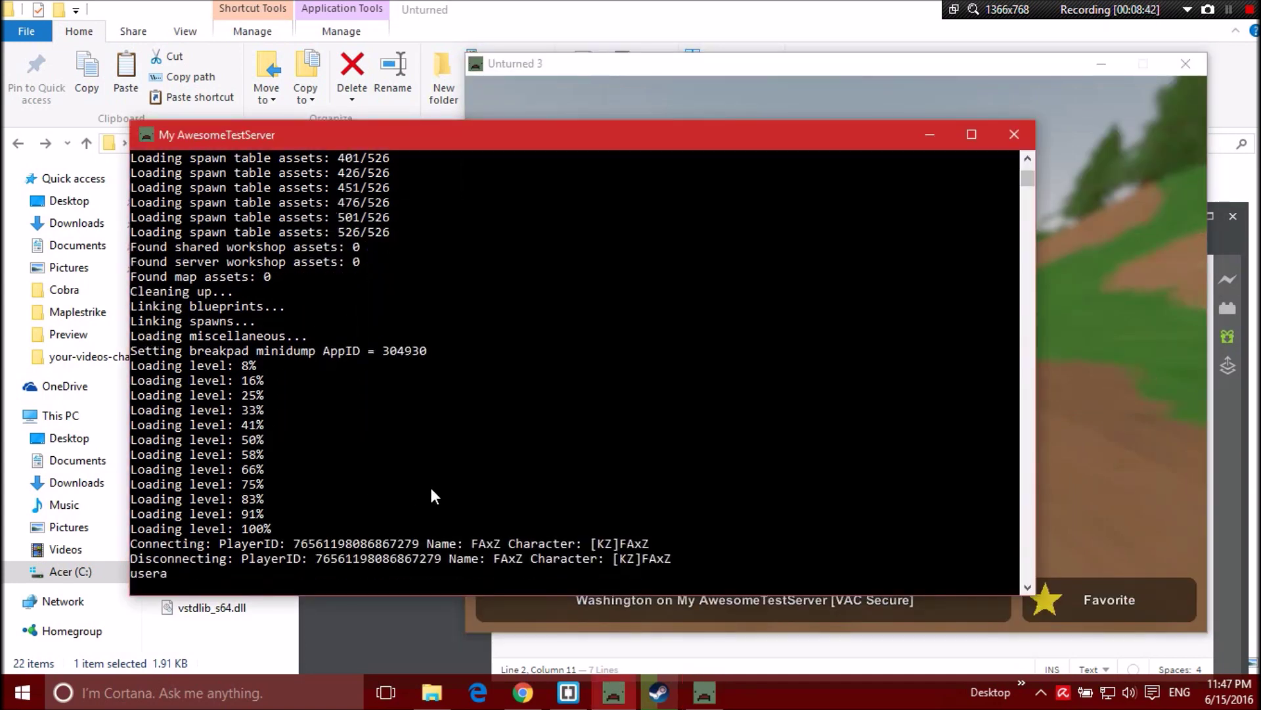
pyautogui.press('BackSpace')
pyautogui.press('BackSpace')
pyautogui.press('BackSpace')
pyautogui.press('BackSpace')
pyautogui.click(930, 136)
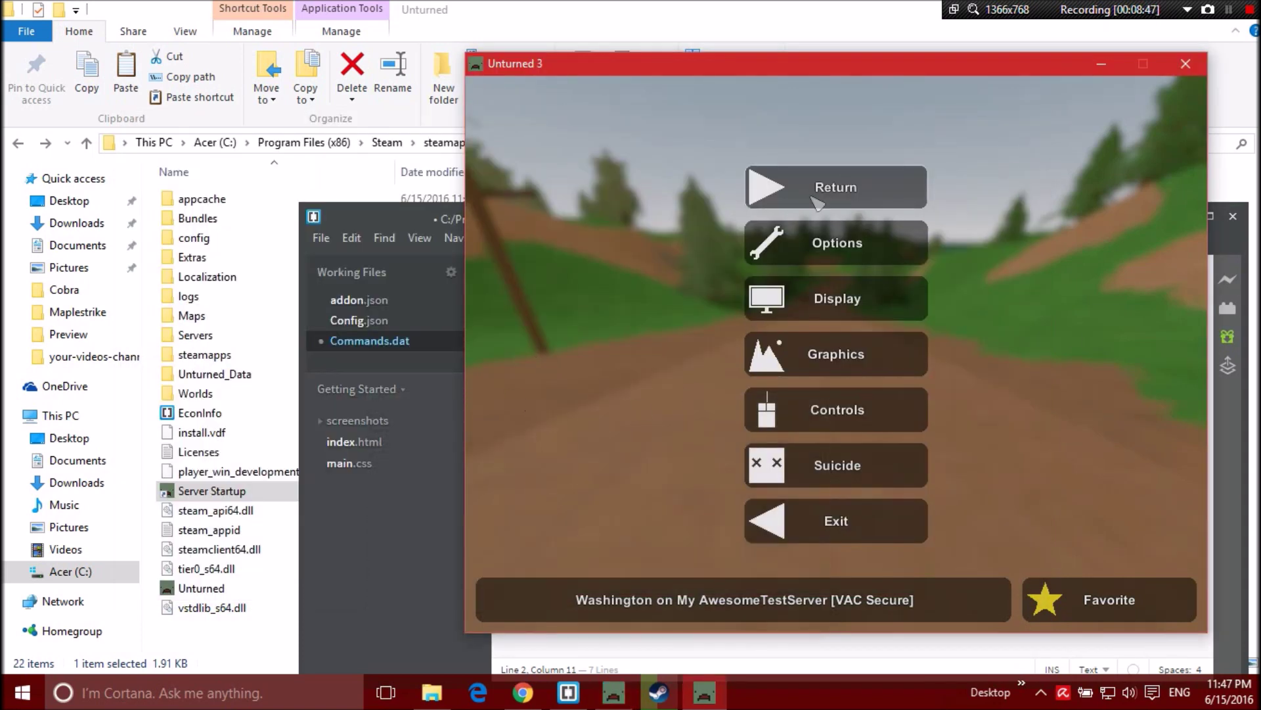
pyautogui.click(841, 184)
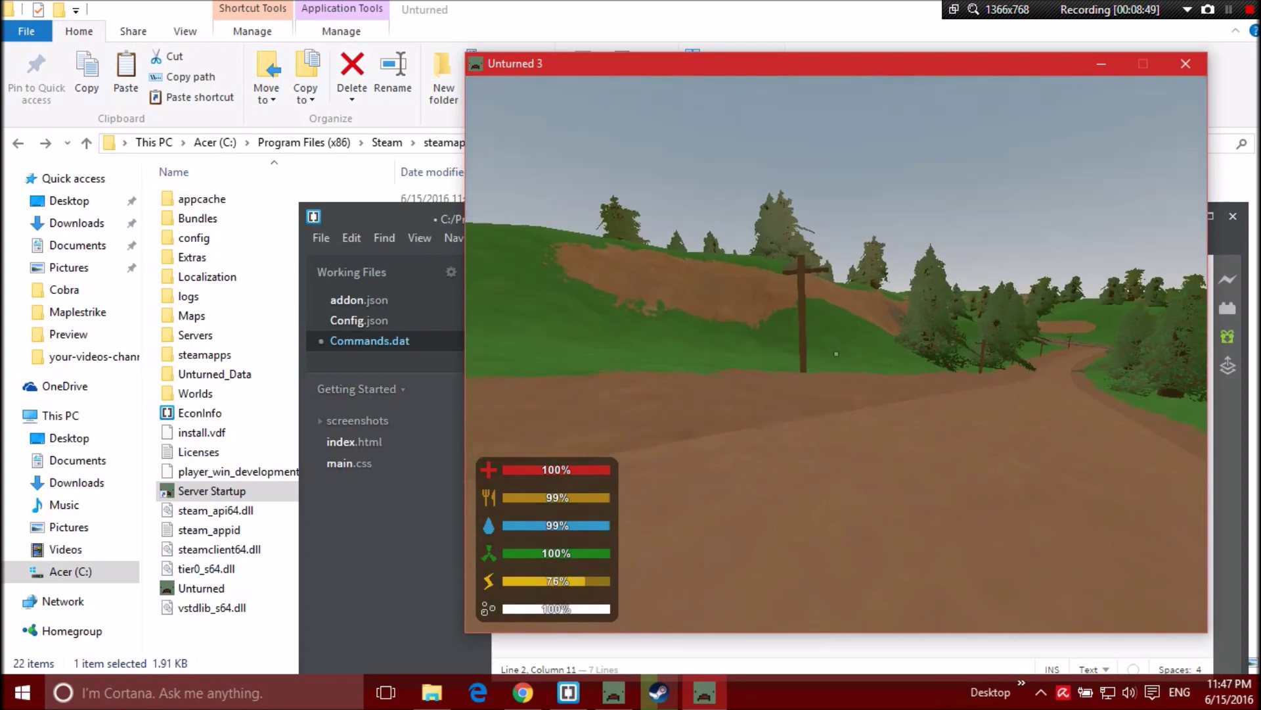